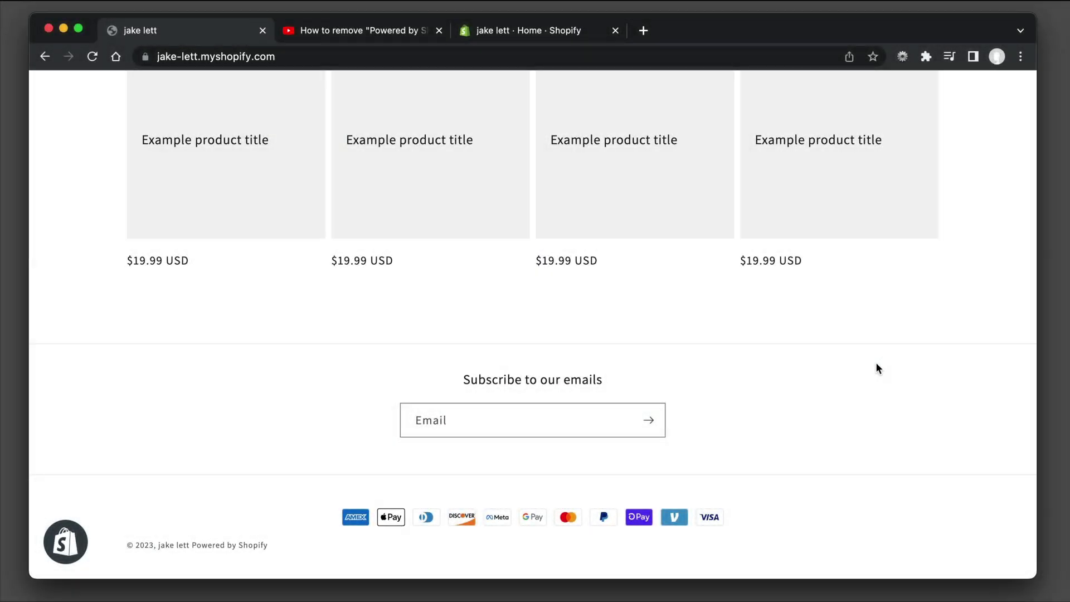
Open Chrome DevTools on the storefront from the right-click Inspect option.
right_click(250, 325)
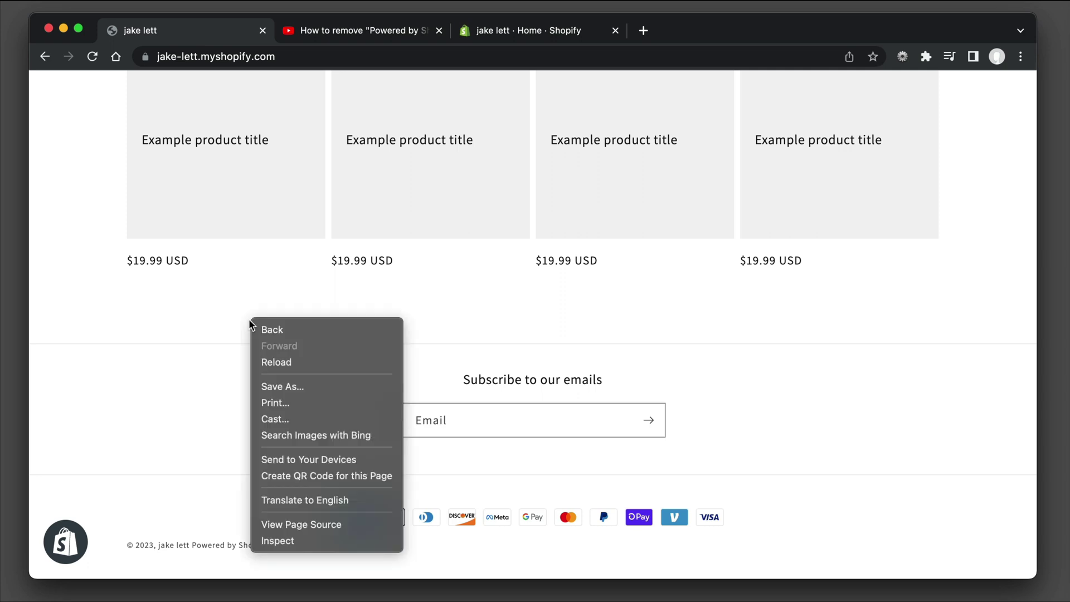
left_click(300, 541)
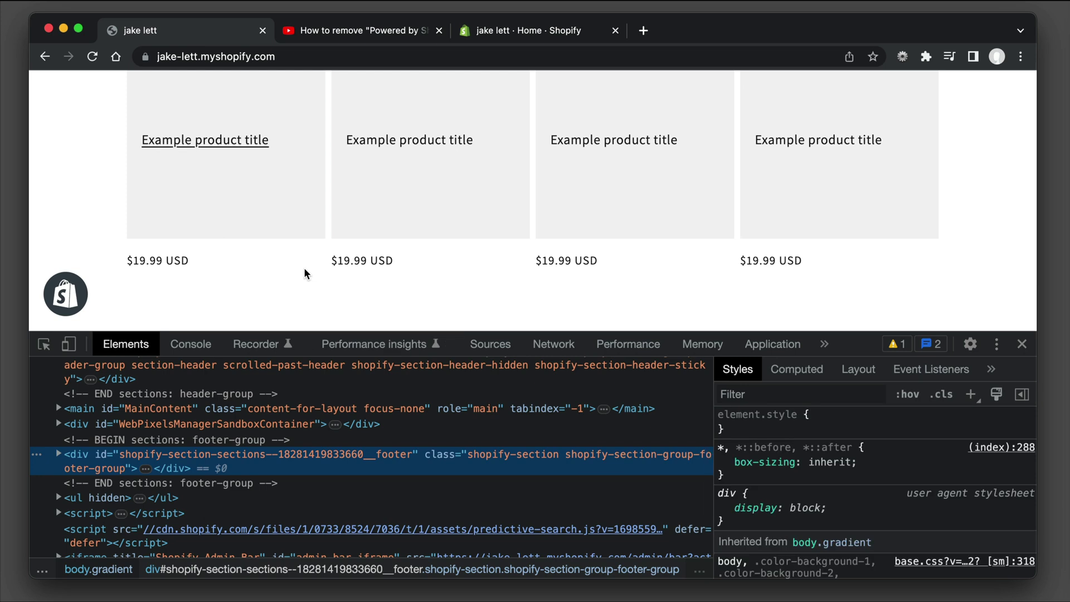
scroll(303, 267, "down", 5)
scroll(304, 268, "down", 3)
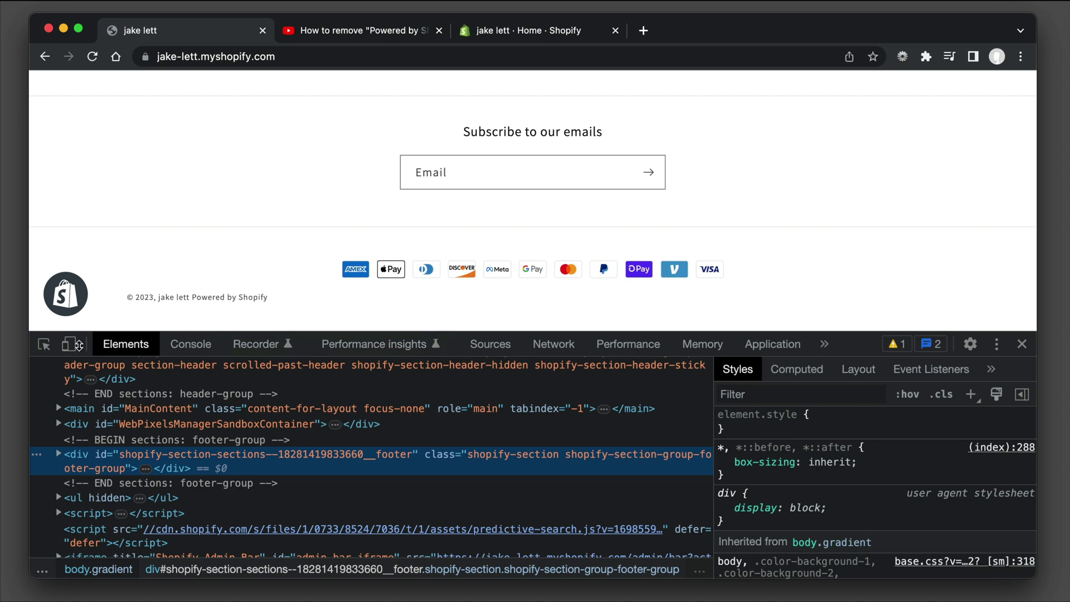
Pick the footer's Powered by Shopify text to reveal its <a> tag in Elements.
left_click(43, 345)
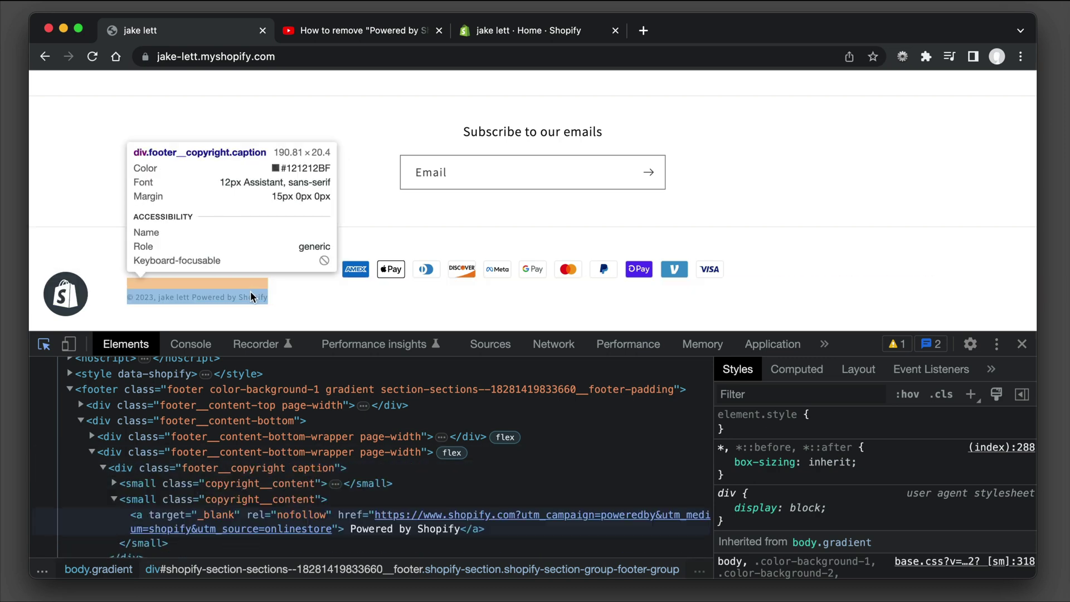
left_click(241, 297)
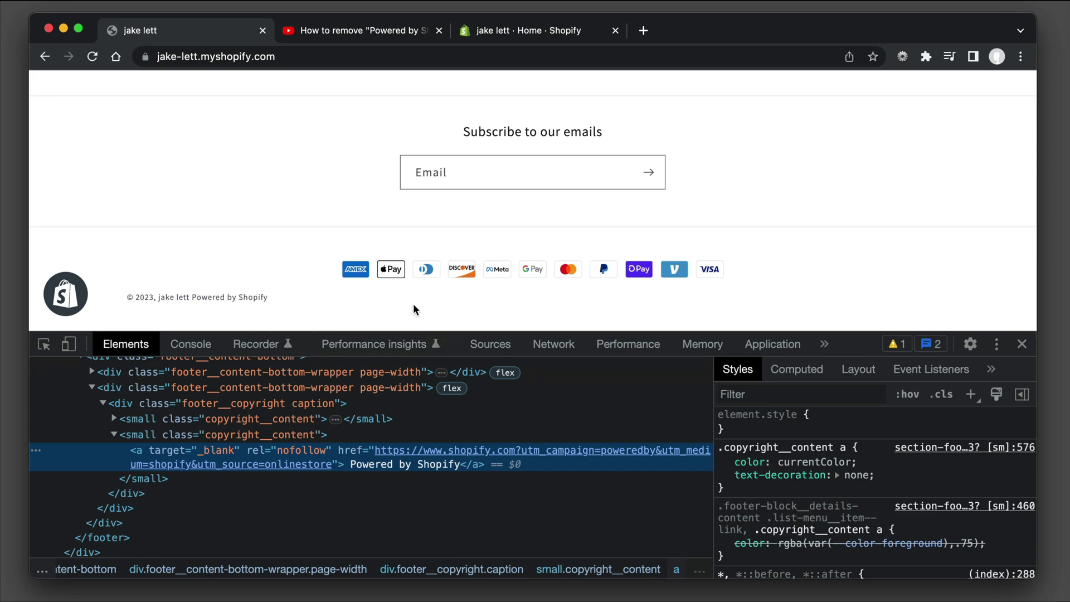
Jump the YouTube help video to 0:24, then go back to the Shopify admin tab.
left_click(364, 30)
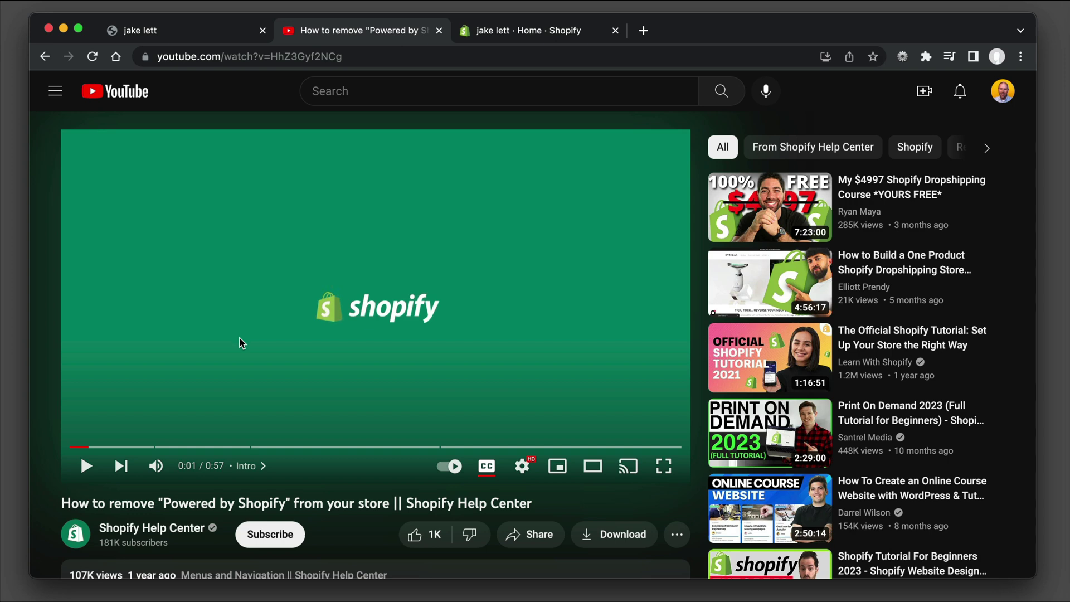
left_click(337, 445)
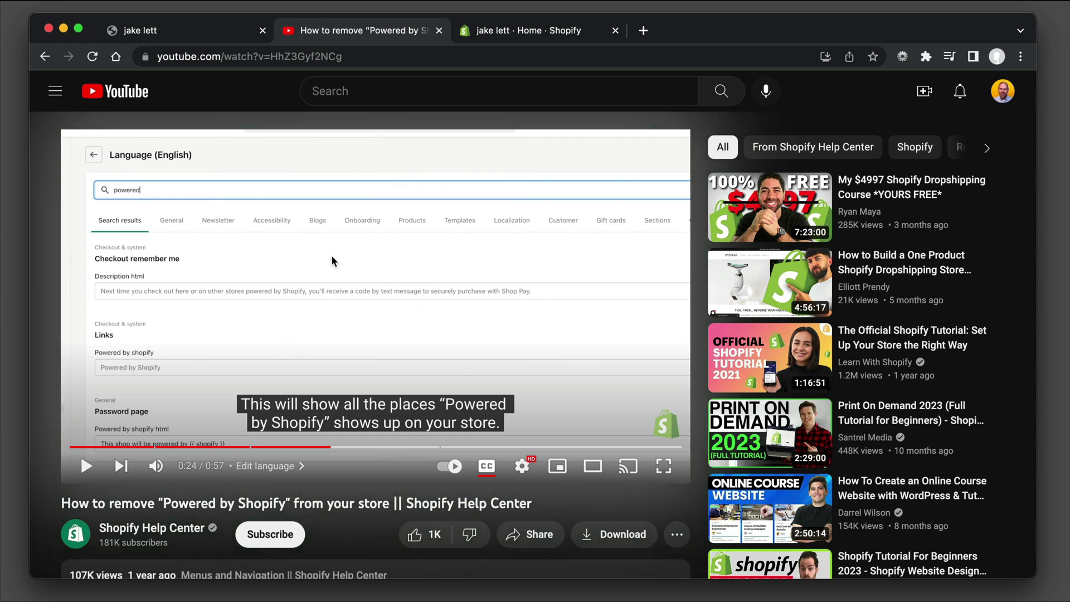
left_click(539, 31)
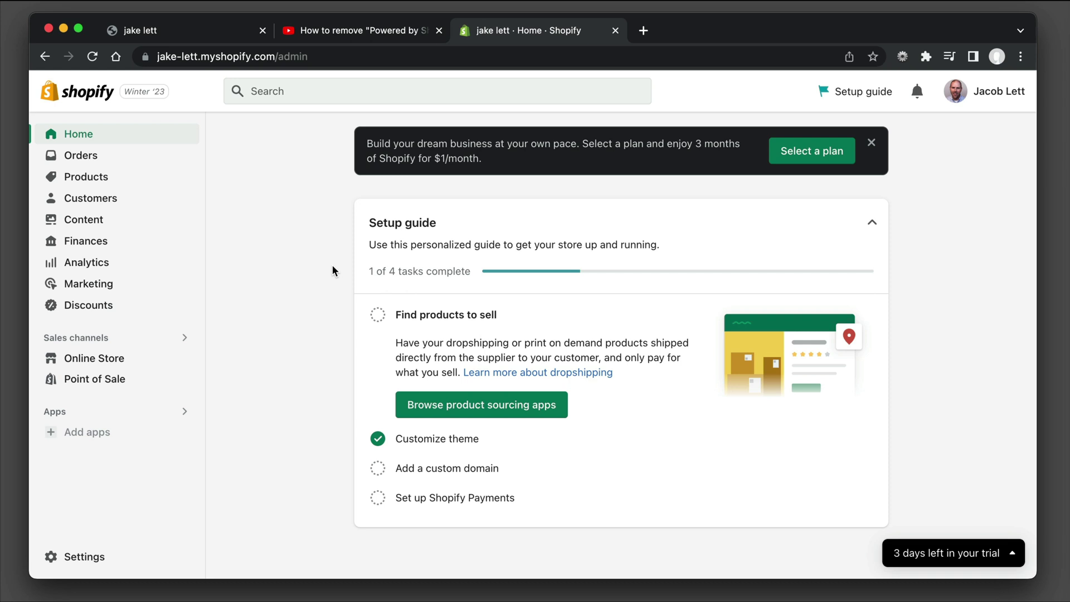
Open the Dawn theme's default content and filter items for 'powered by'.
left_click(94, 358)
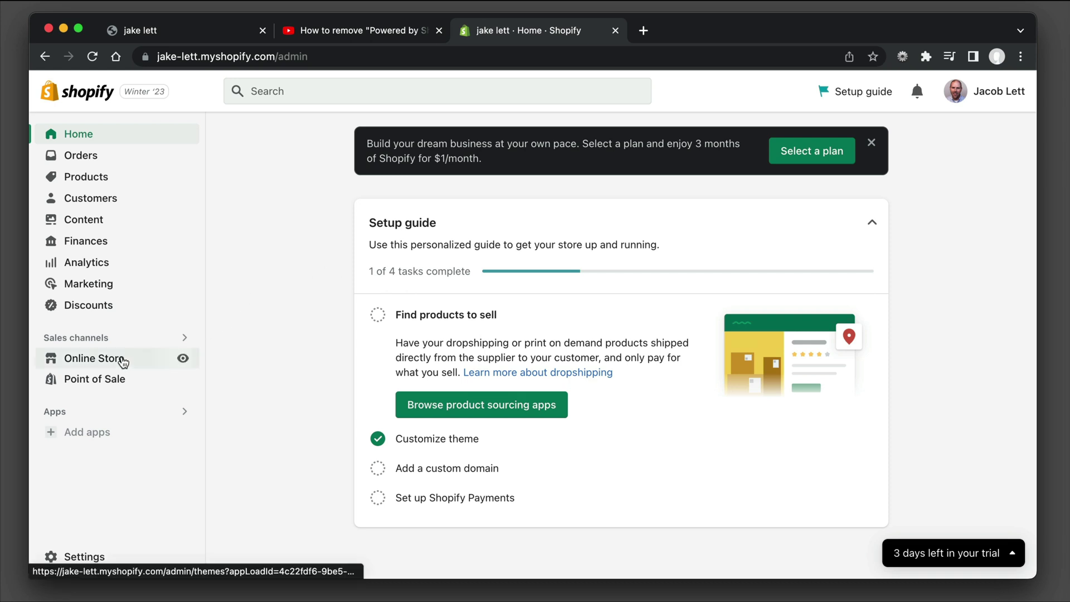
scroll(662, 408, "down", 5)
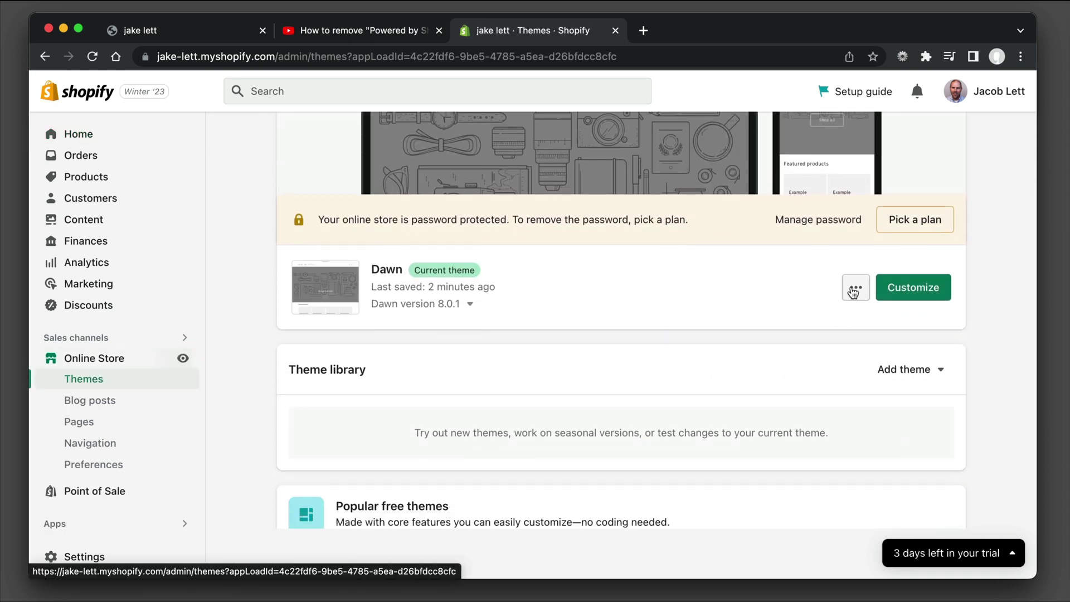
left_click(855, 288)
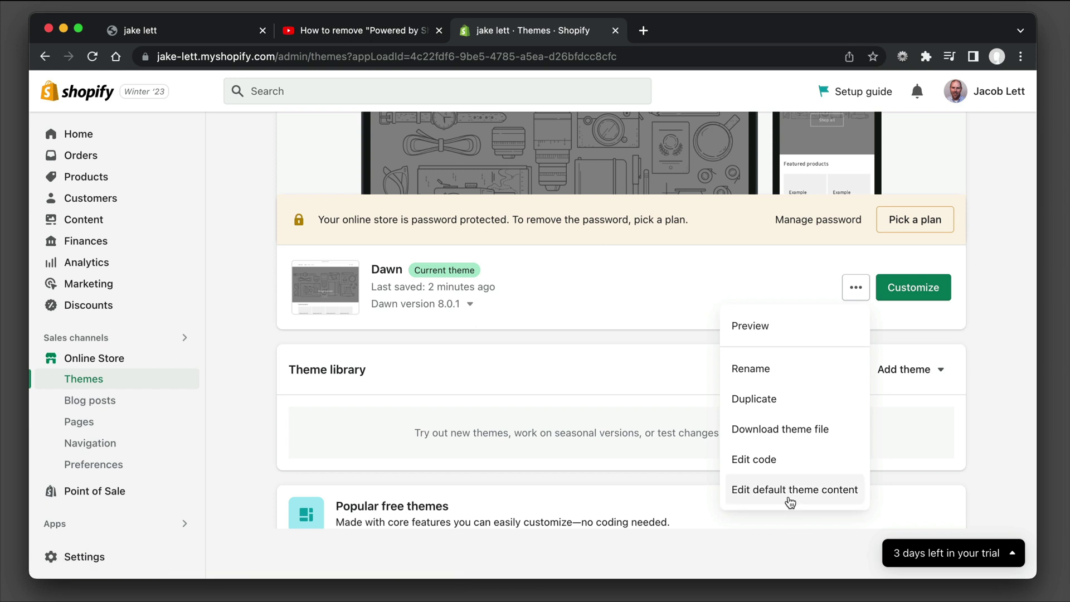
left_click(794, 490)
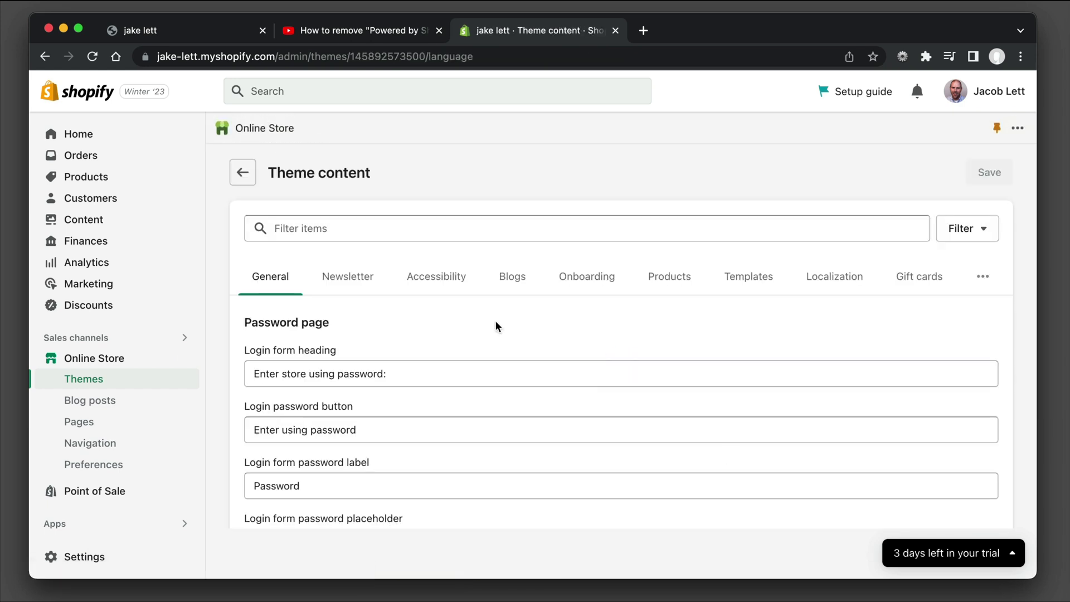
left_click(339, 228)
type("p")
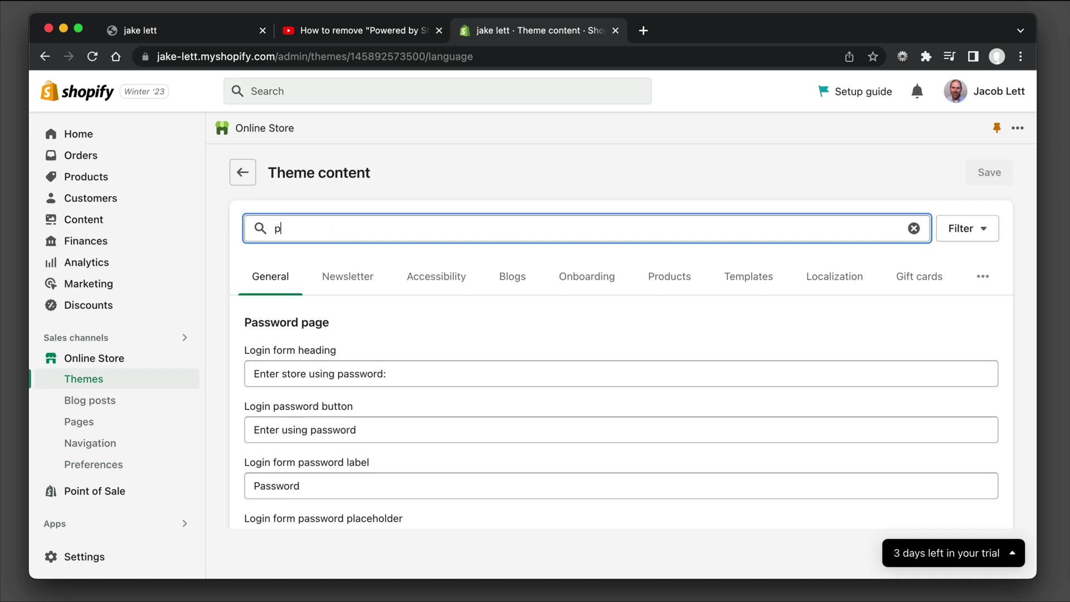
type("owered by")
key("Return")
scroll(353, 313, "down", 2)
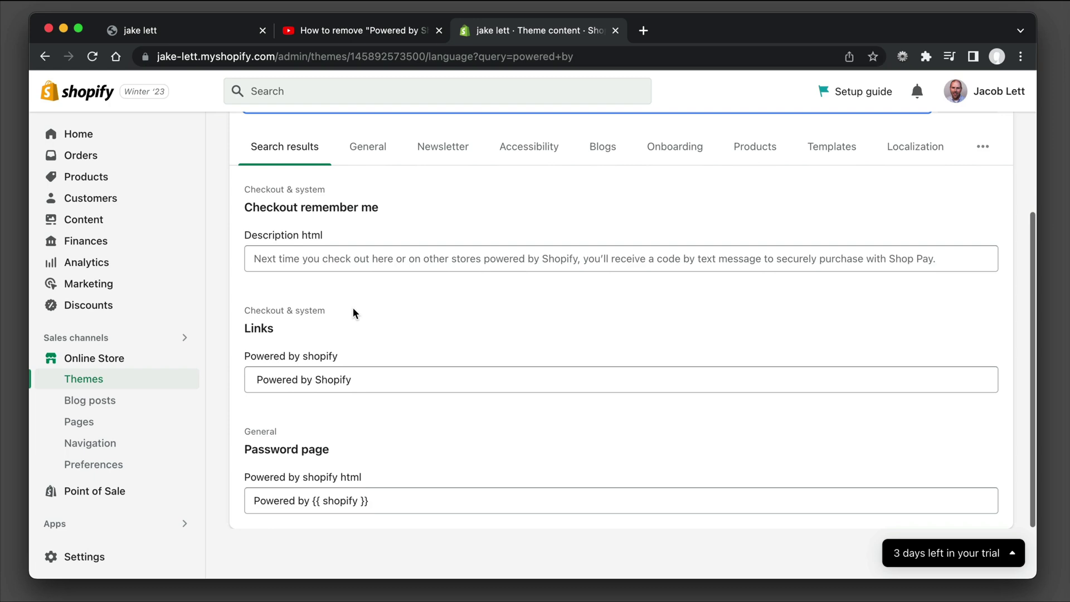
Clear the checkout Links 'Powered by shopify' text and save the theme content.
left_click(343, 33)
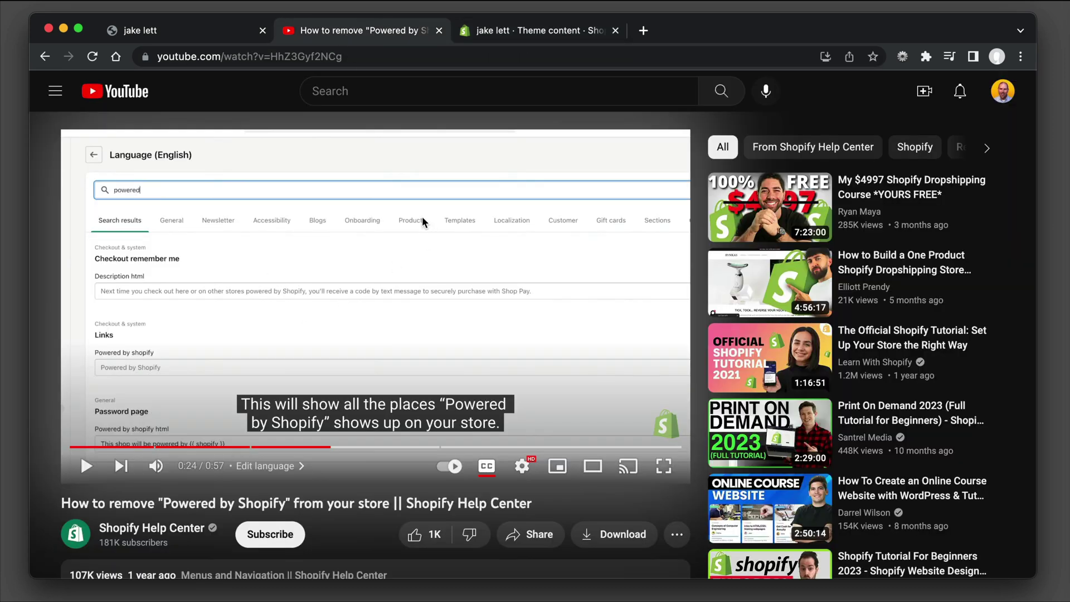
left_click(537, 31)
left_click_drag(361, 378, 252, 379)
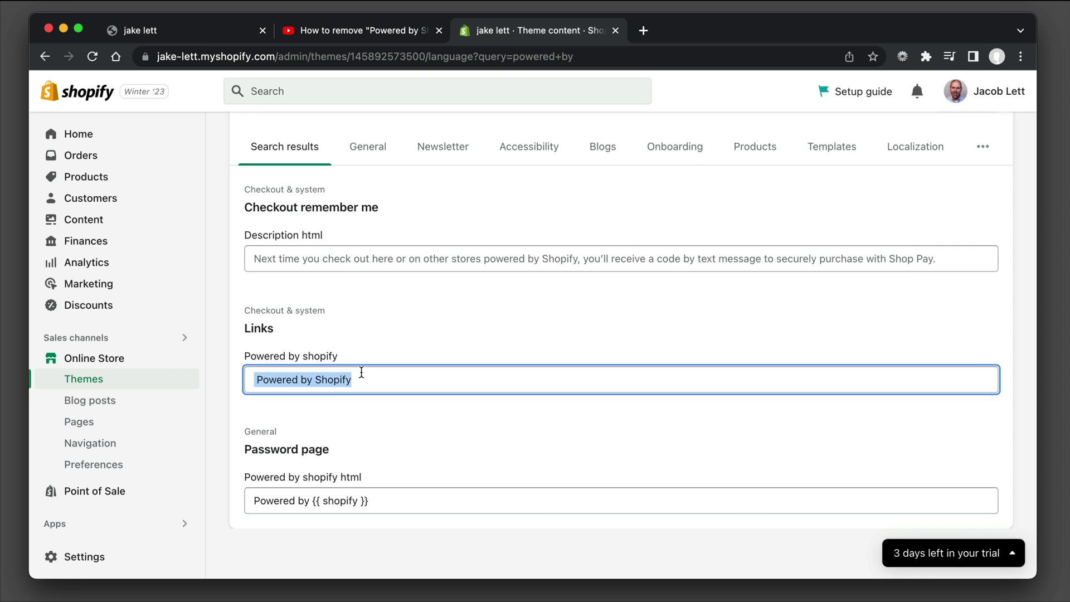
key("BackSpace")
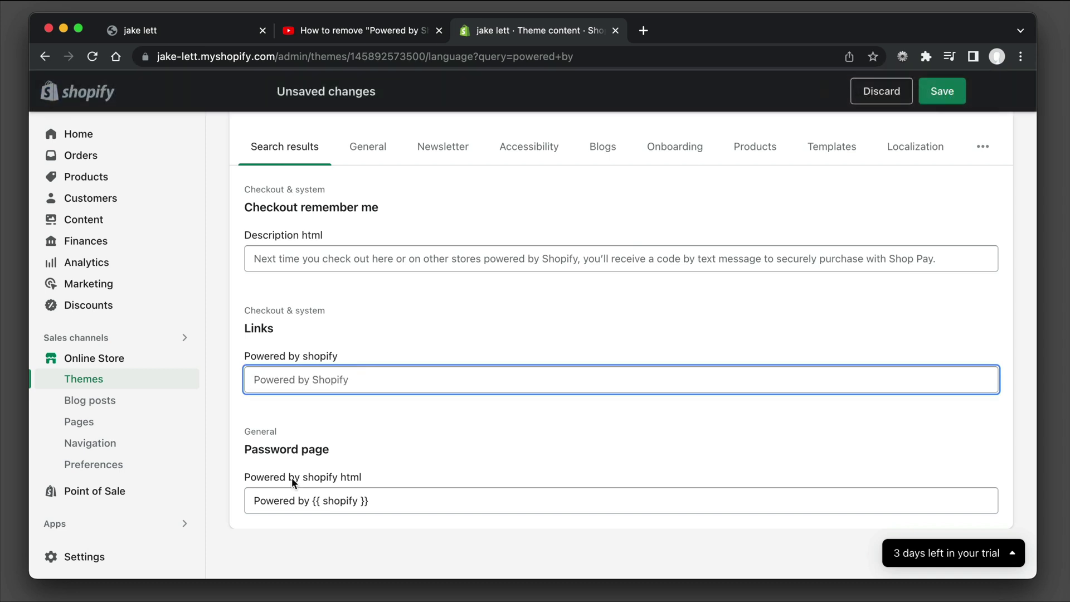
left_click(311, 424)
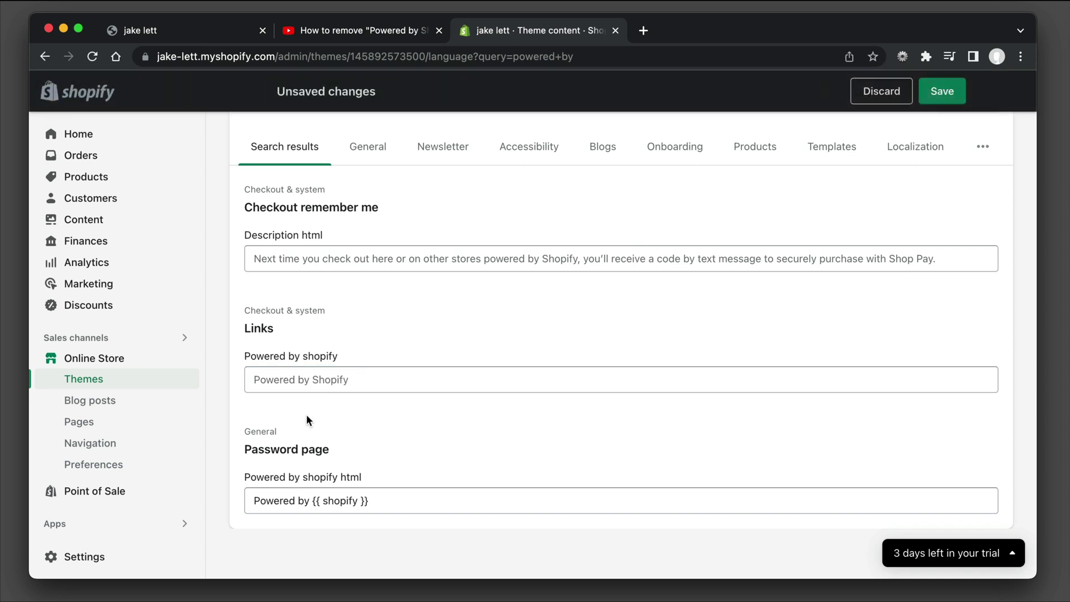
left_click(293, 378)
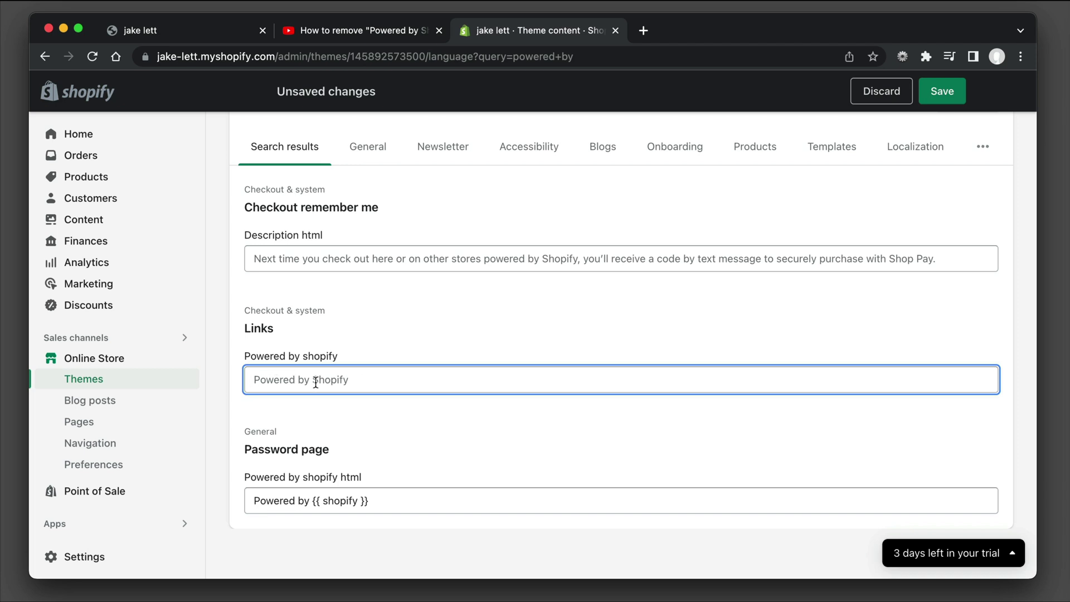
scroll(618, 334, "up", 1)
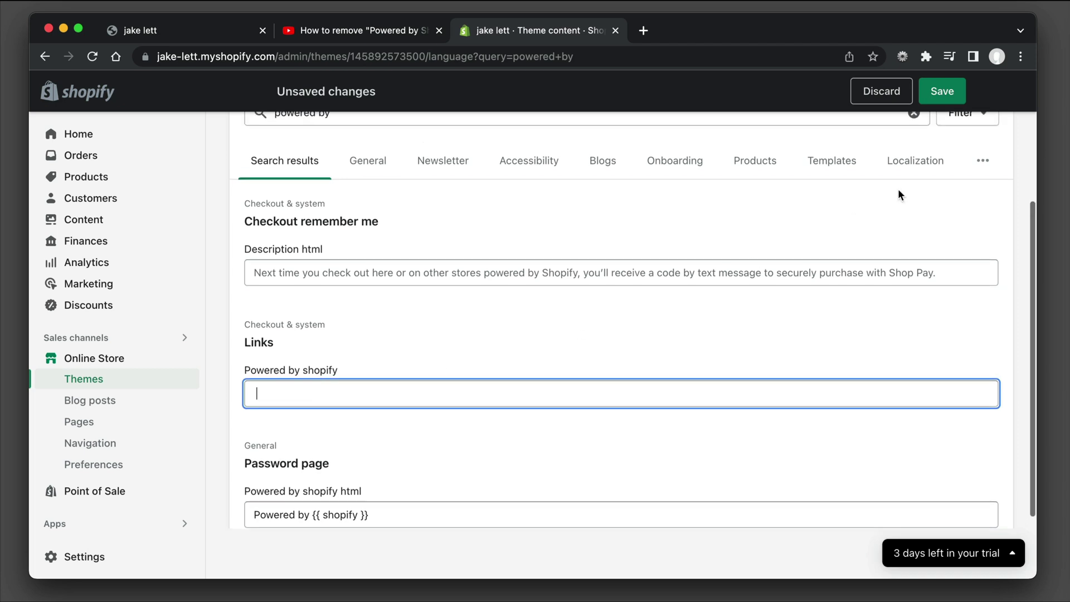
left_click(942, 91)
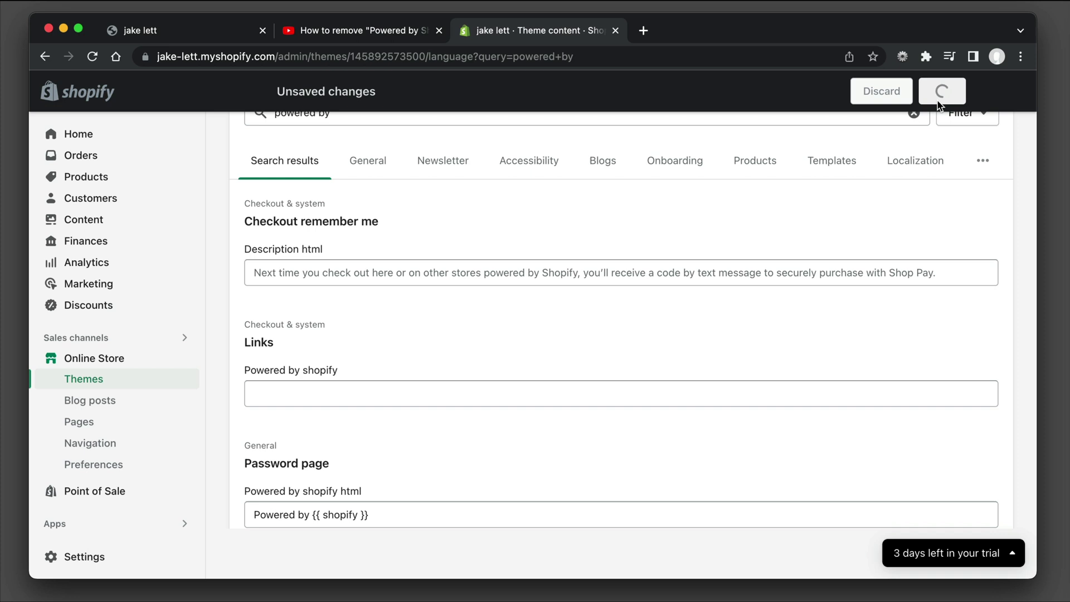
Reload the storefront, inspect the footer and expand the second copyright node showing the empty link.
left_click(199, 34)
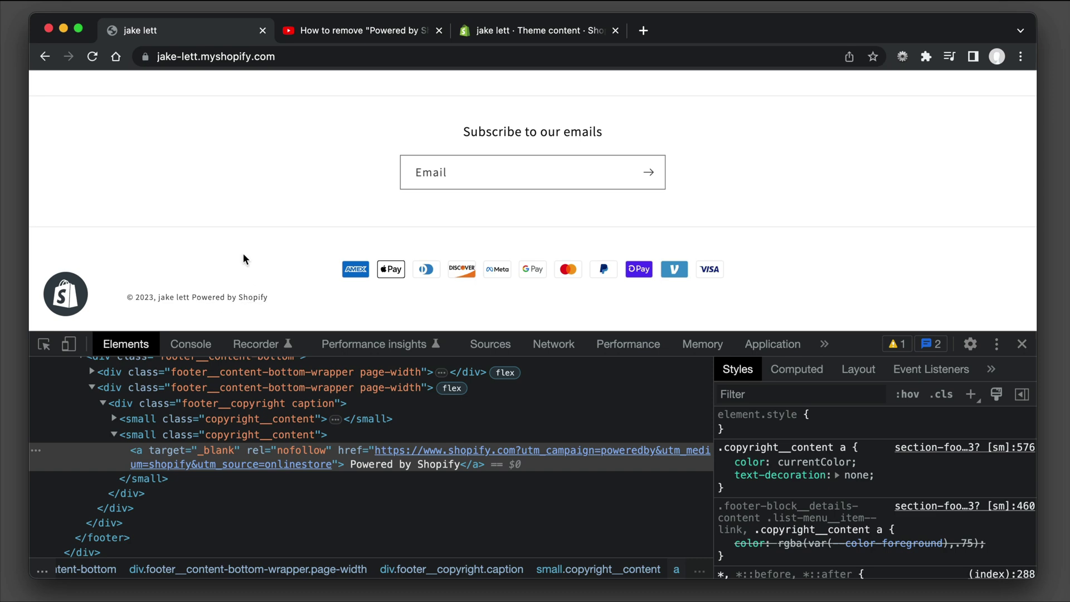
key("super+r")
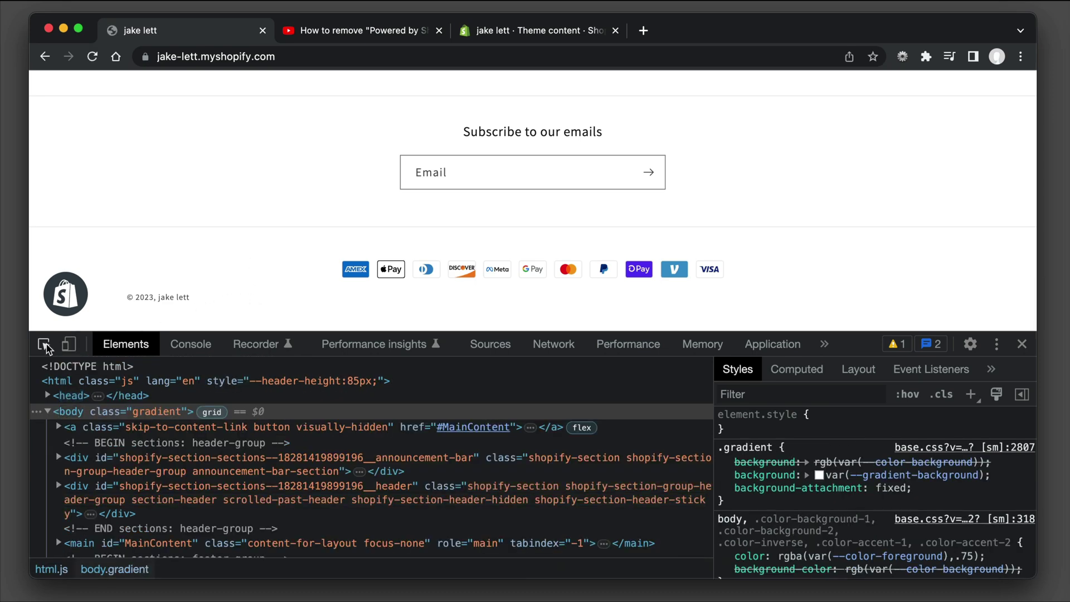
left_click(44, 344)
left_click(186, 298)
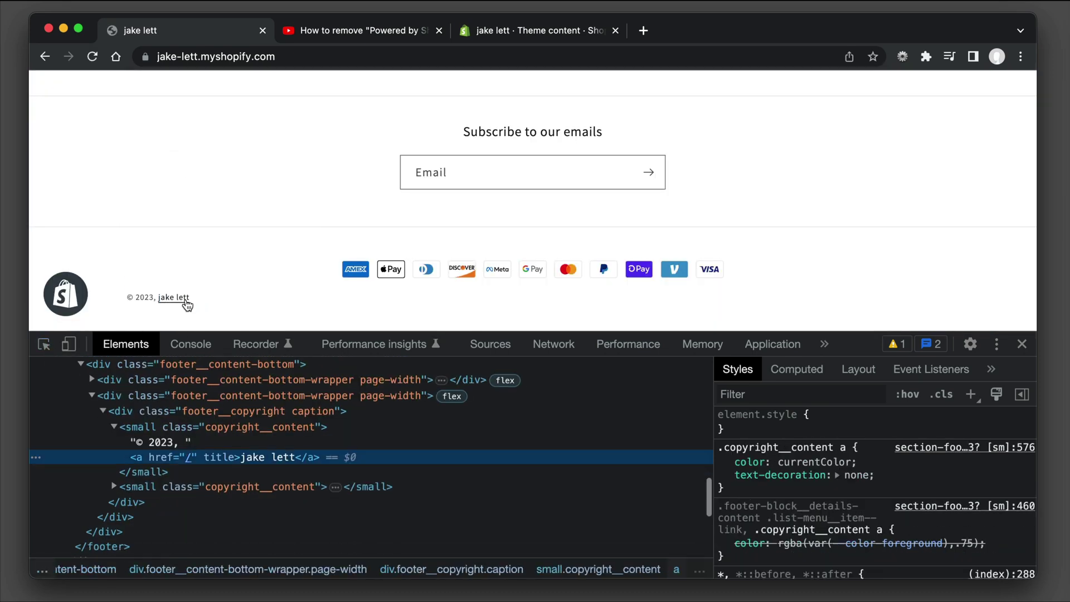
left_click(114, 487)
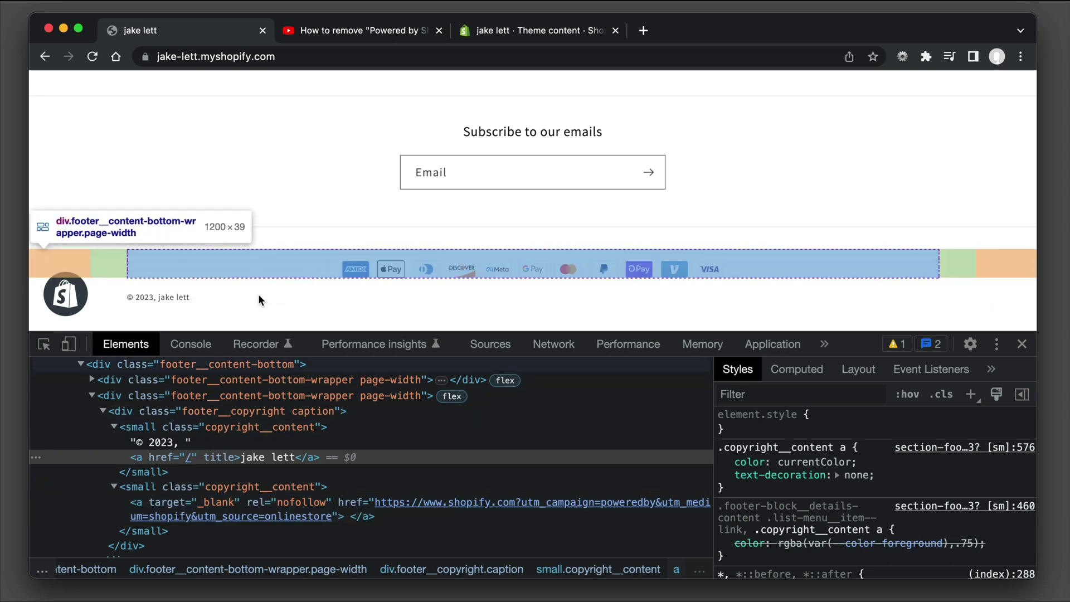
Go to Online Store > Themes and show the Dawn theme's '...' actions menu.
left_click(535, 30)
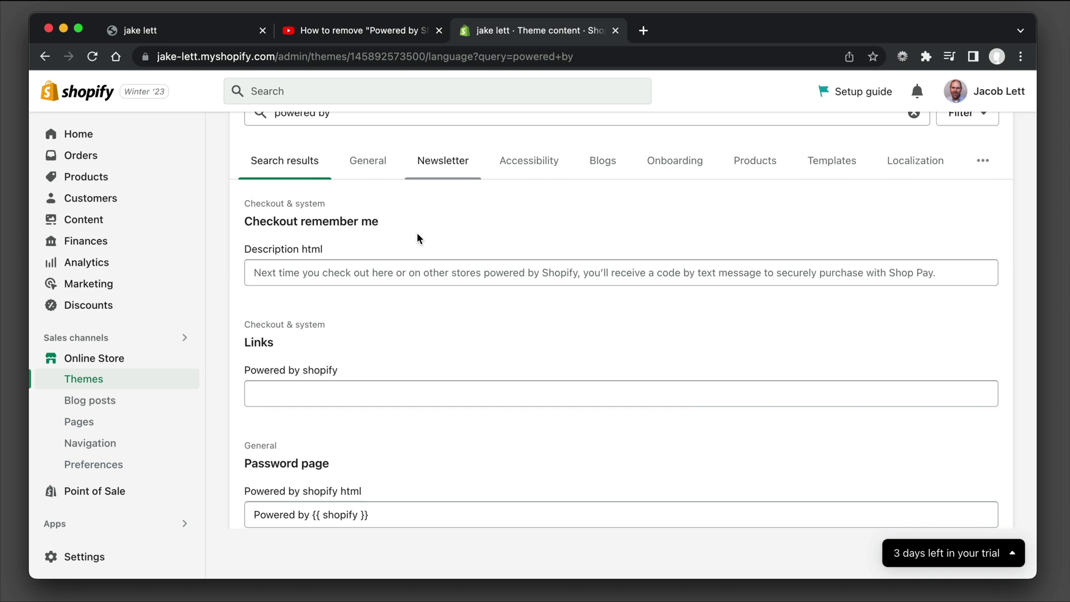
scroll(390, 273, "up", 1)
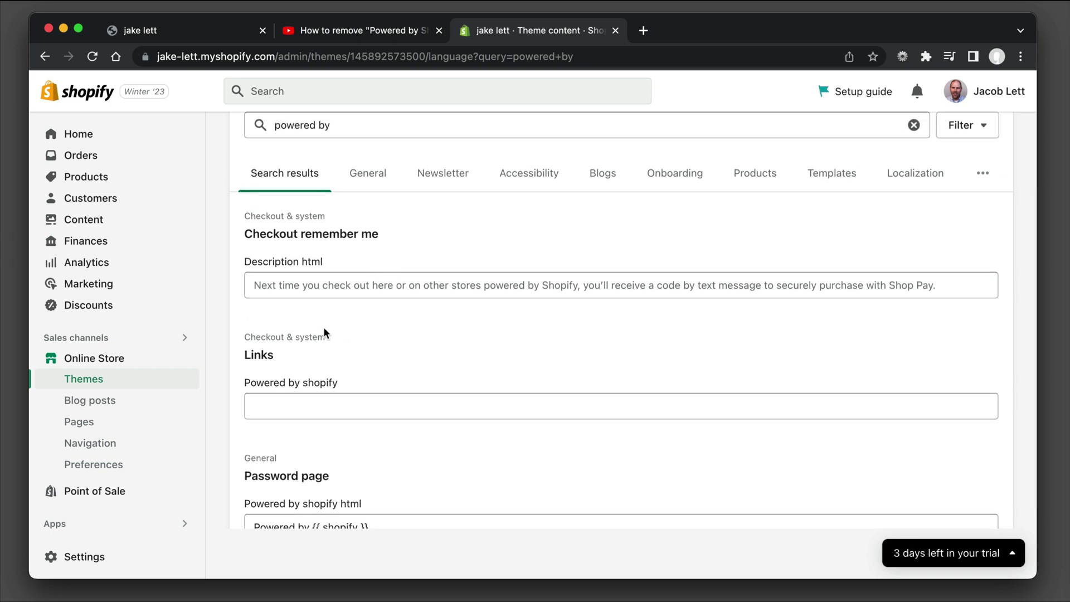
left_click(94, 358)
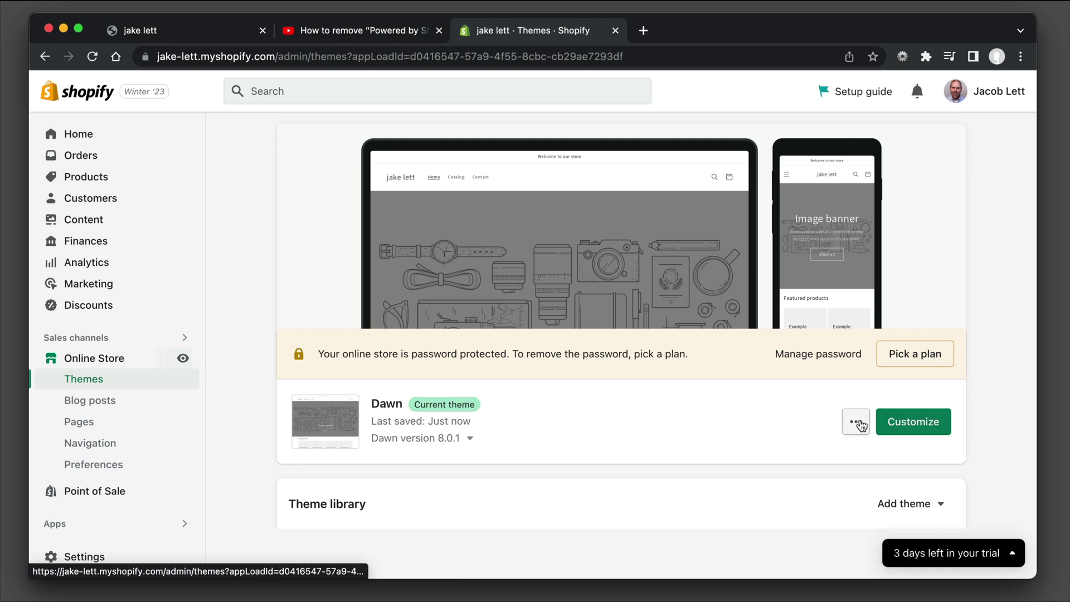
left_click(856, 422)
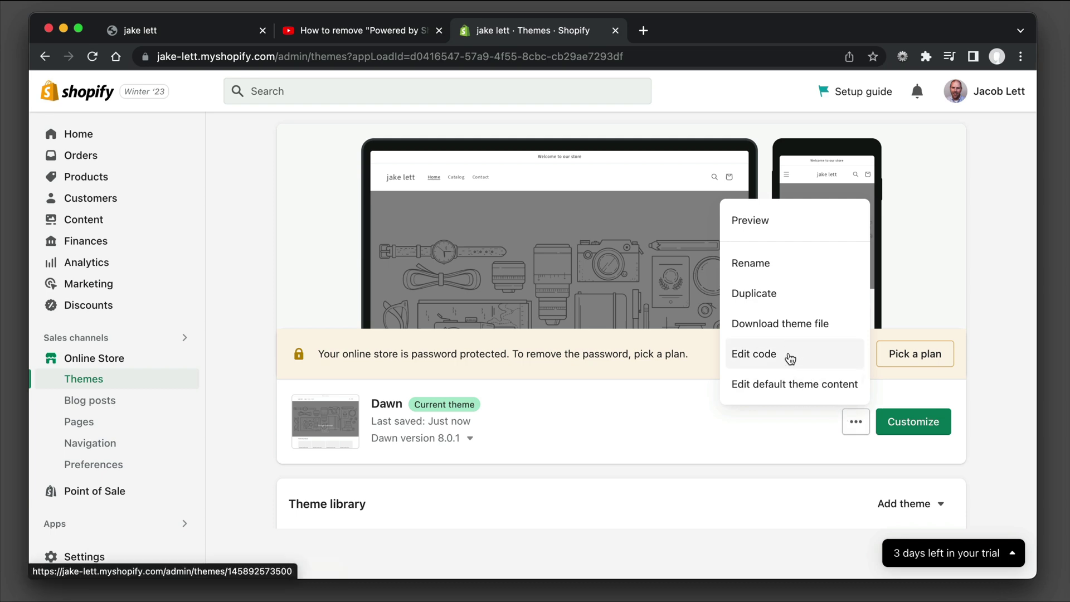
Open Dawn's code editor and load Sections/footer.liquid from a 'footer' file search.
left_click(753, 354)
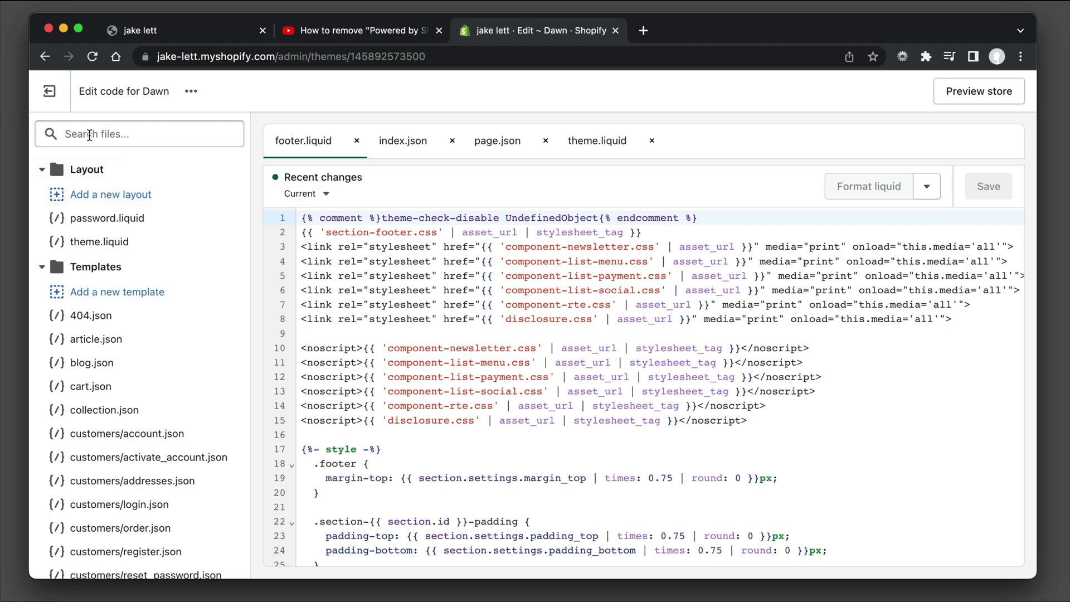
left_click(114, 135)
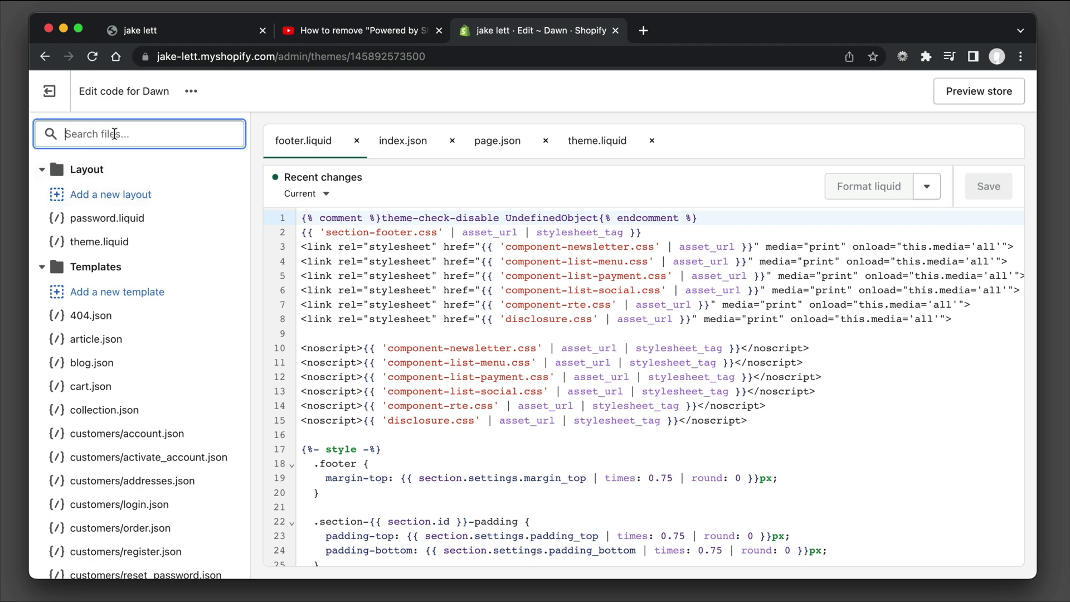
type("footer")
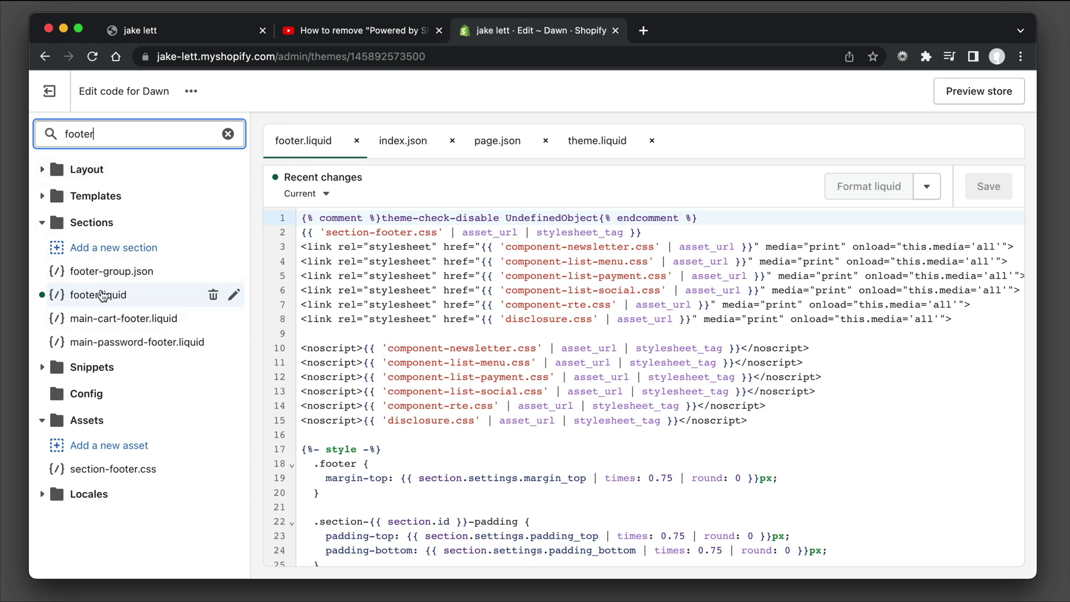
left_click(129, 297)
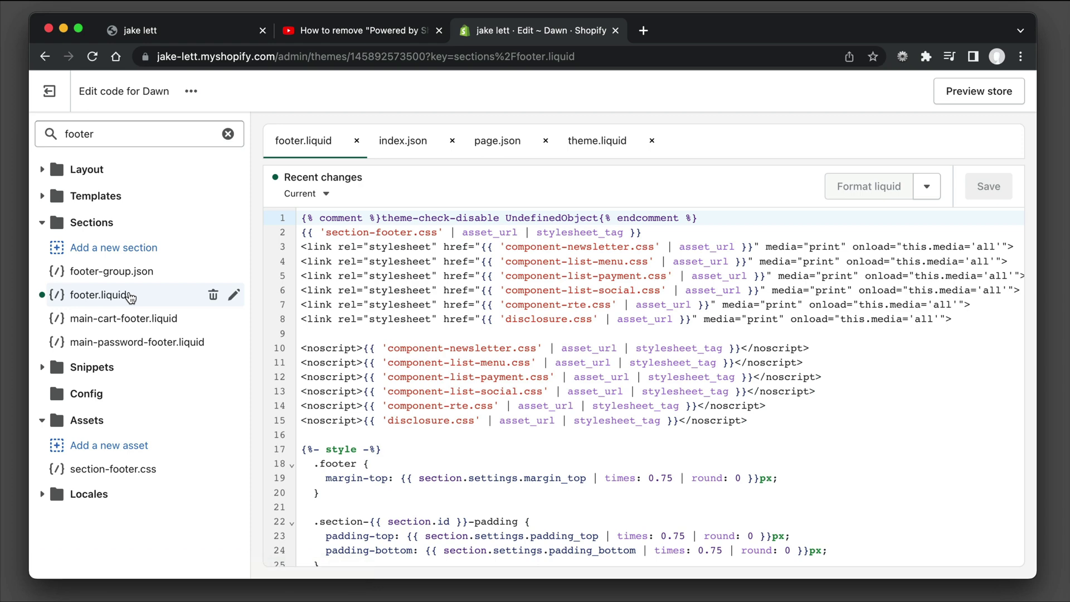
scroll(470, 312, "down", 10)
scroll(469, 310, "up", 10)
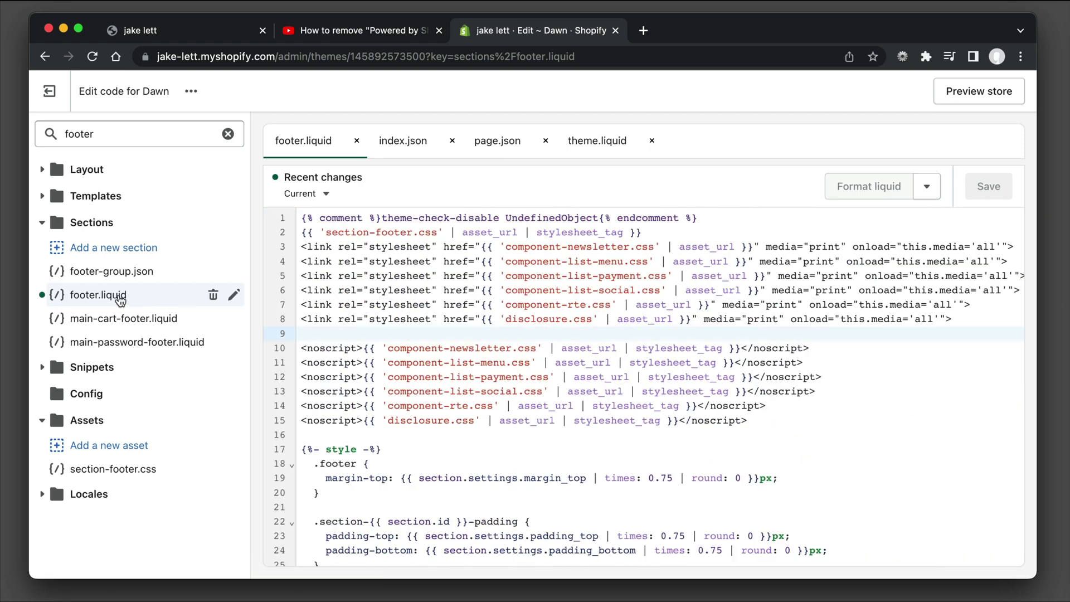
scroll(397, 302, "down", 5)
scroll(397, 302, "down", 4)
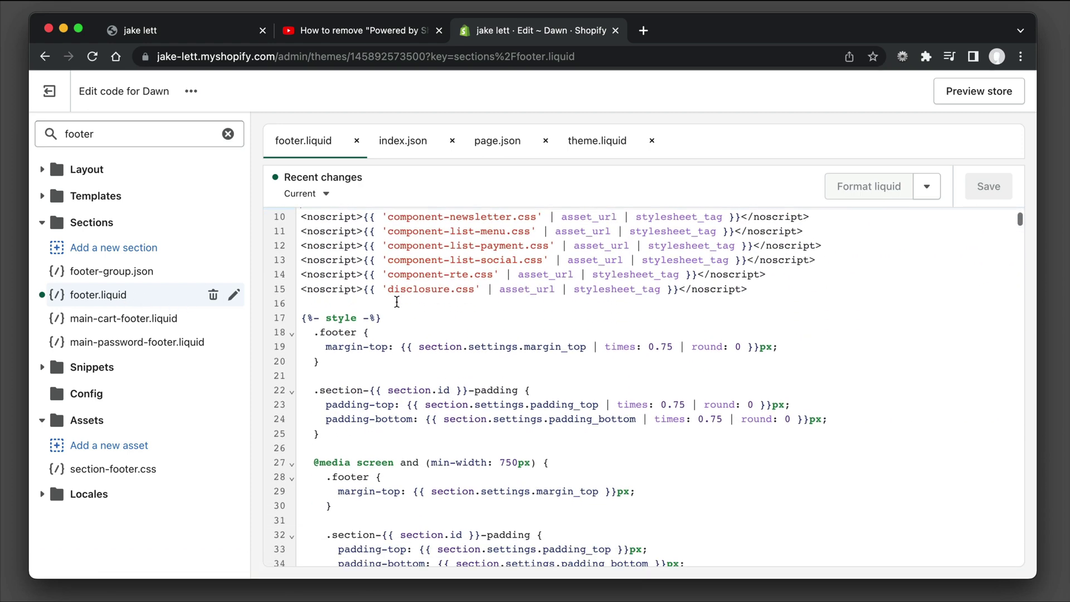
scroll(398, 302, "down", 4)
scroll(397, 302, "down", 3)
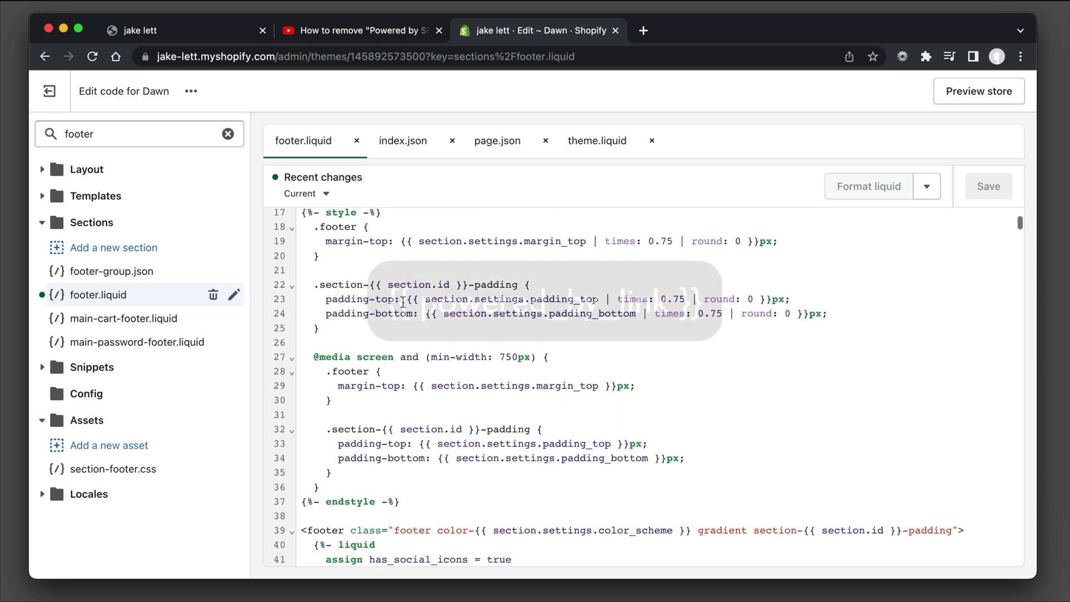
scroll(405, 302, "down", 3)
scroll(404, 301, "down", 2)
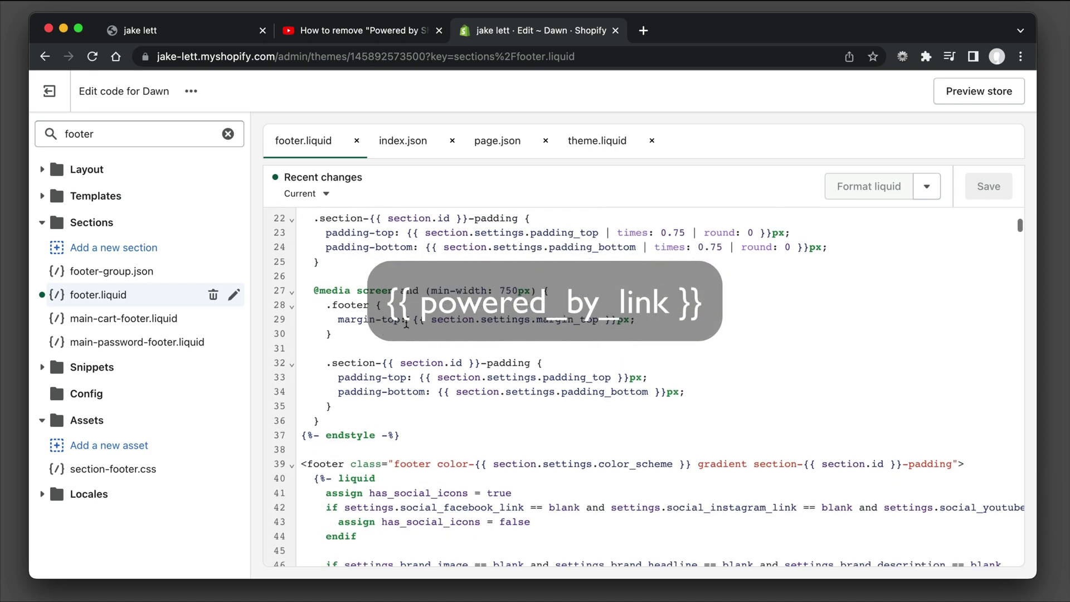
left_click(412, 308)
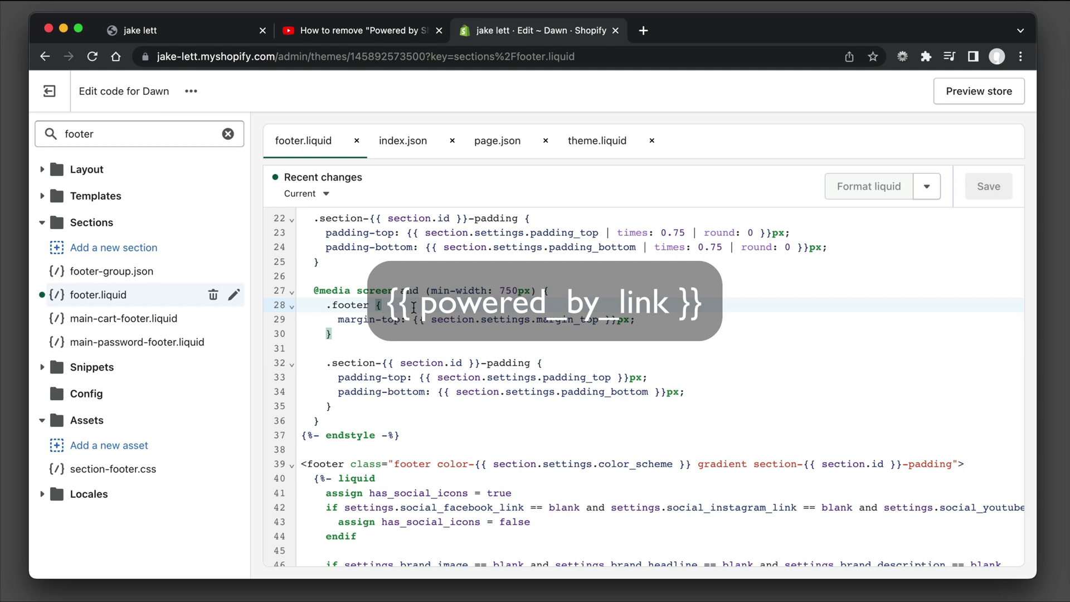
Select and delete {{ powered_by_link }} on line 315 of footer.liquid.
key("super+f")
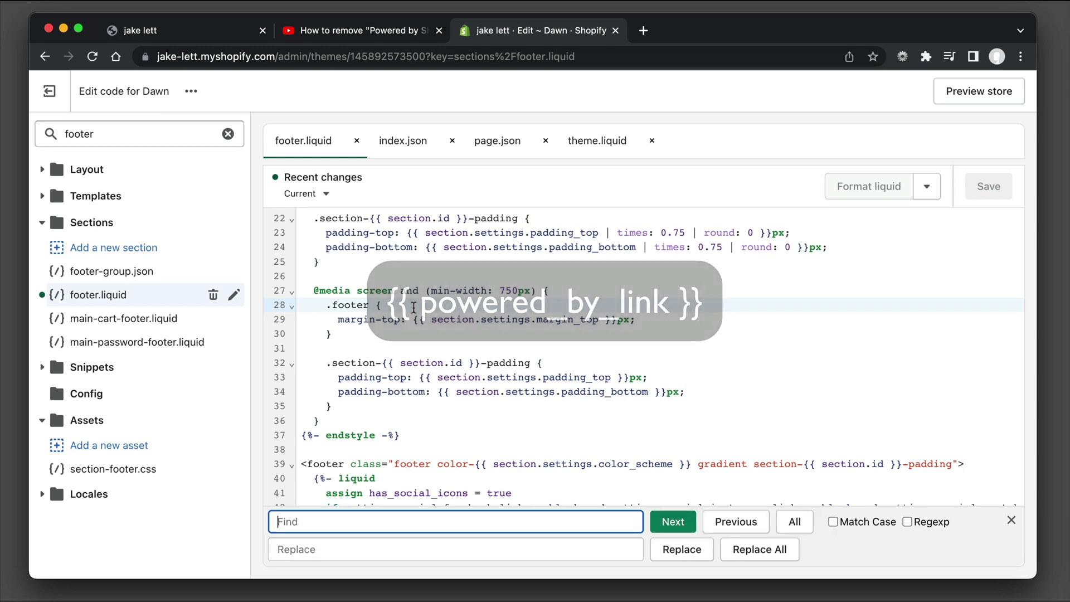
type("powered_")
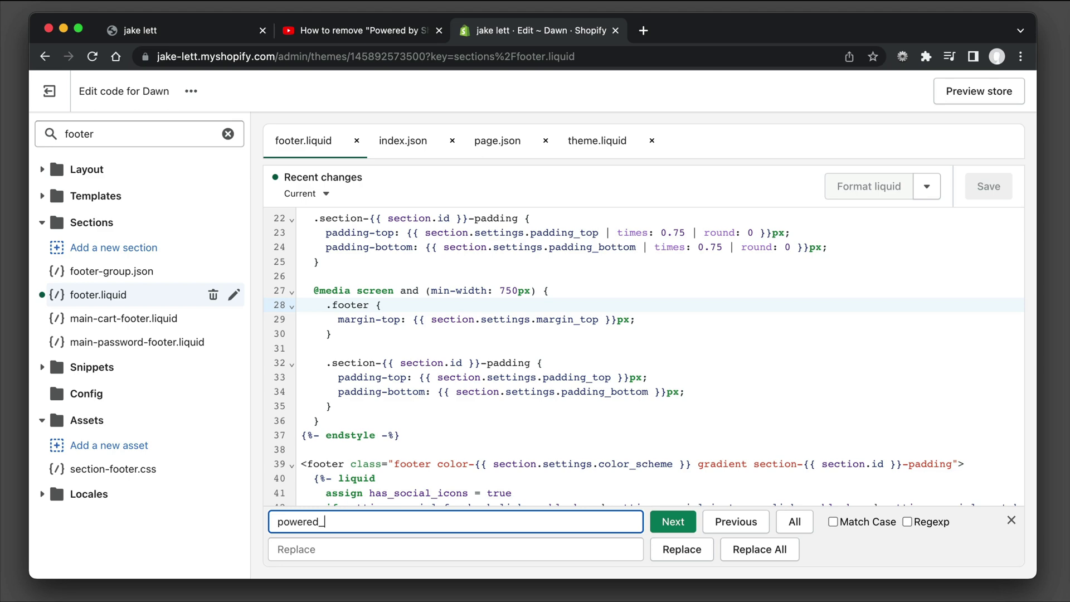
type("be")
type("y")
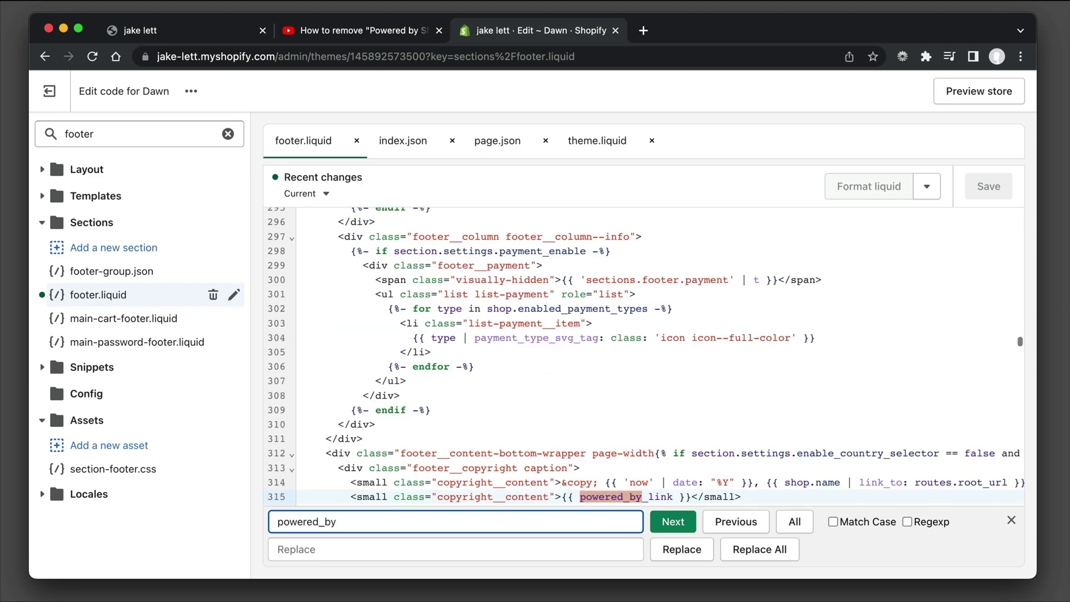
scroll(610, 385, "down", 3)
left_click(443, 387)
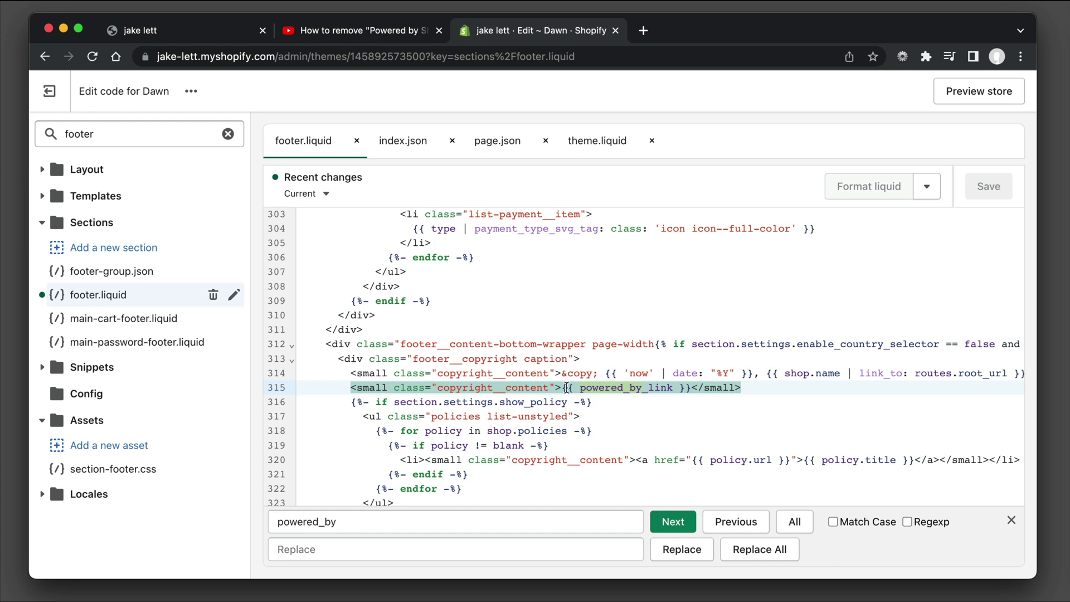
left_click_drag(561, 387, 692, 387)
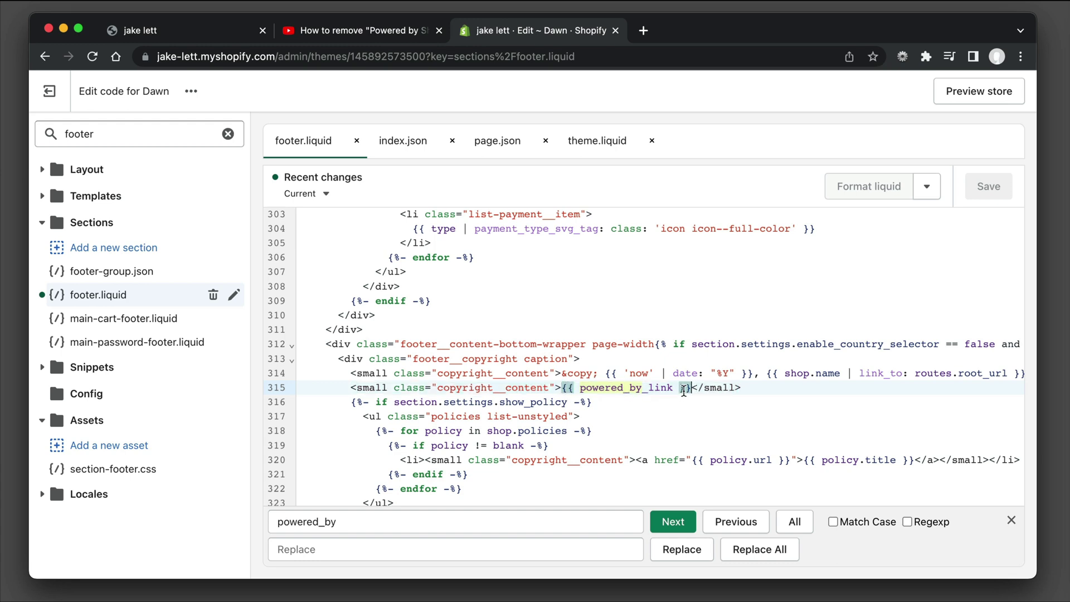
left_click_drag(691, 388, 565, 387)
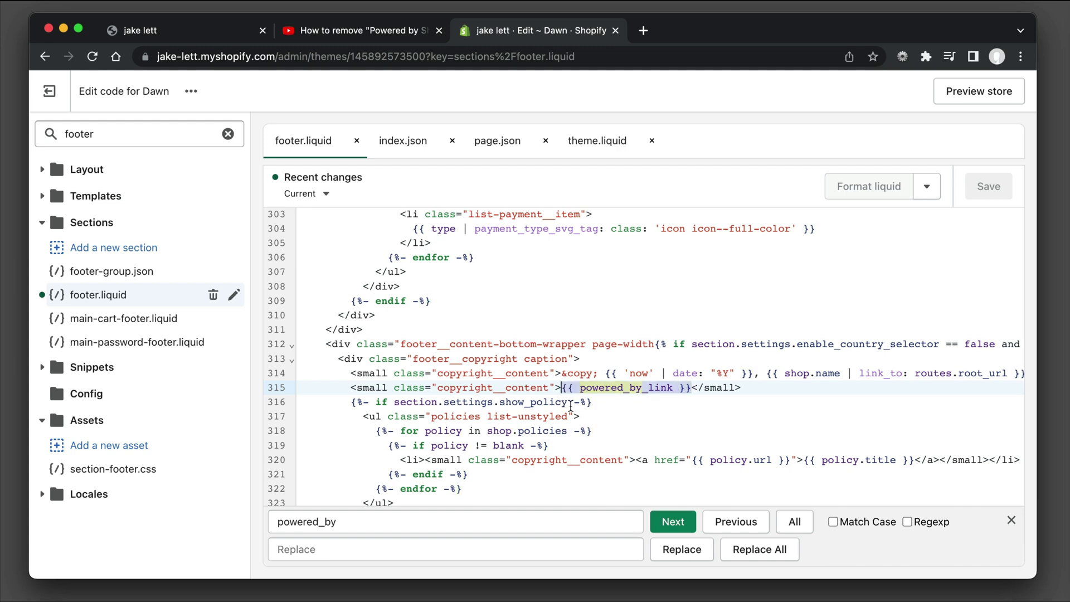
key("BackSpace")
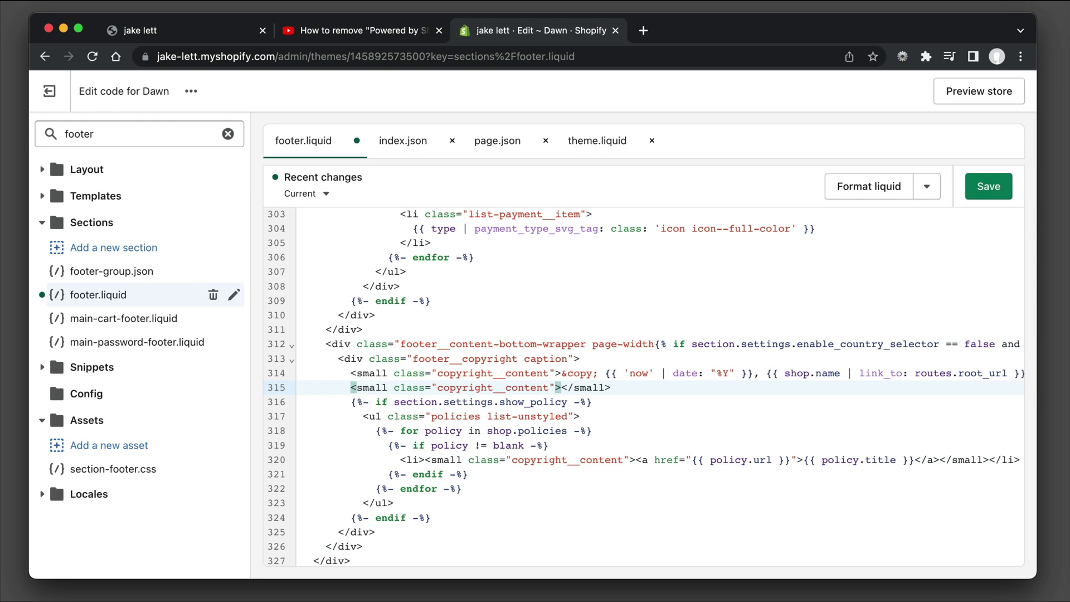
Save footer.liquid, reload the storefront and inspect the now-empty second copyright element.
left_click(988, 185)
left_click(183, 35)
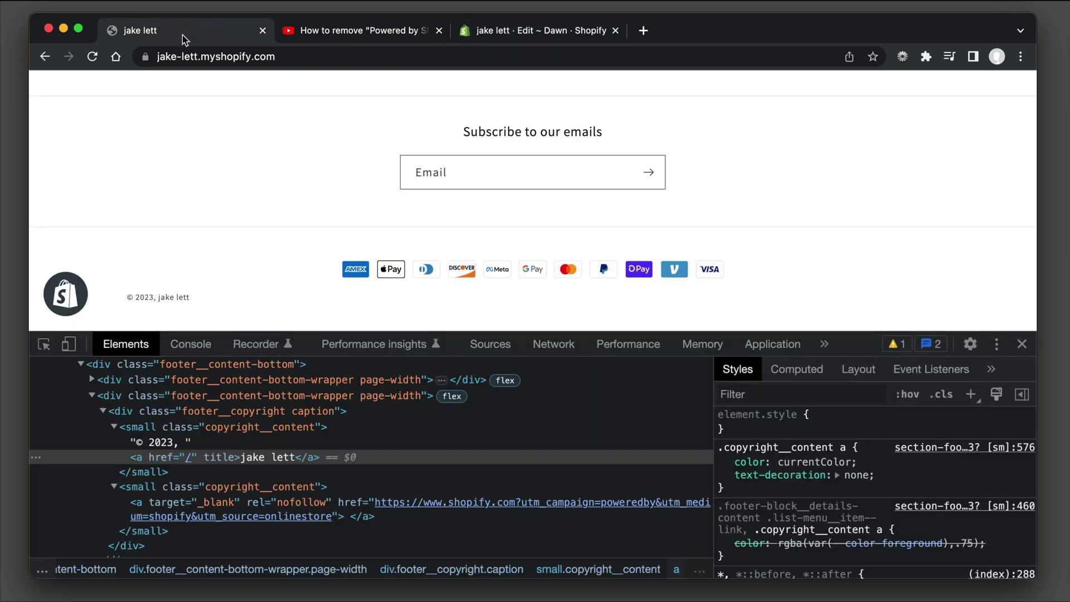
key("super+r")
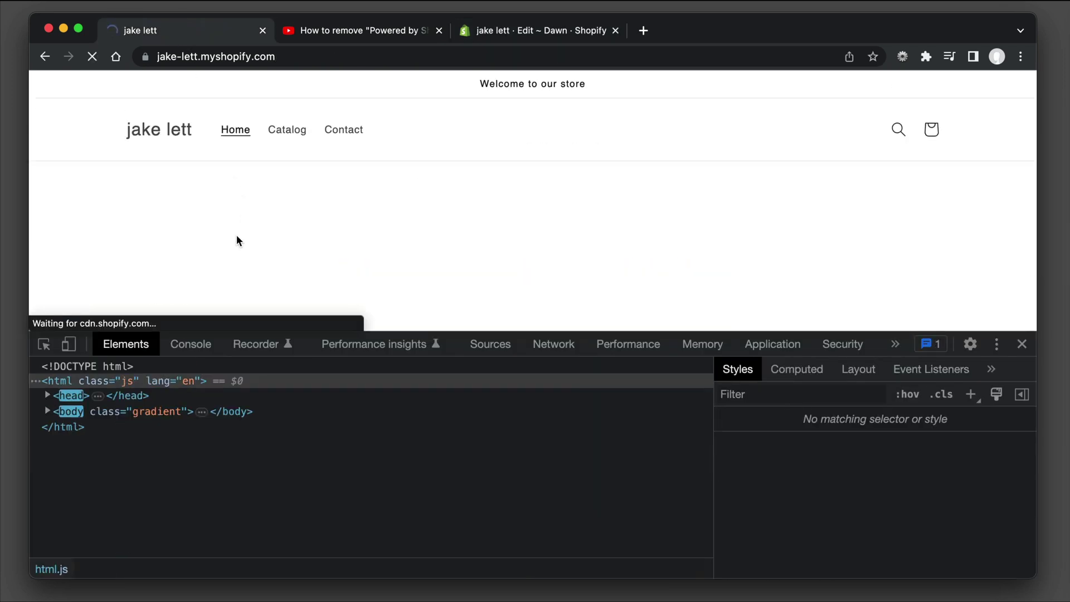
key("super+shift+c")
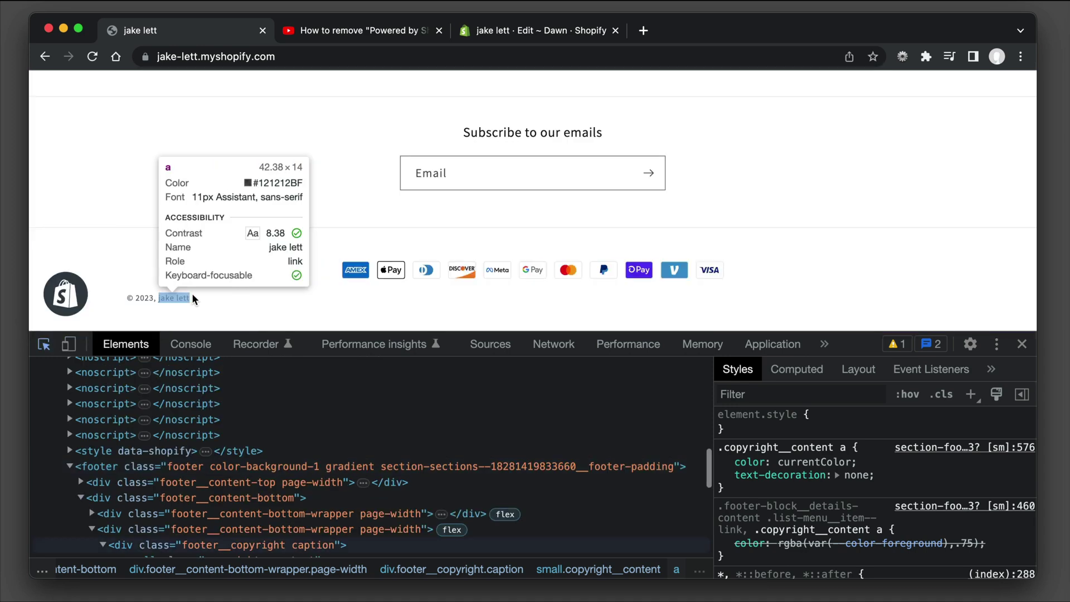
left_click(190, 299)
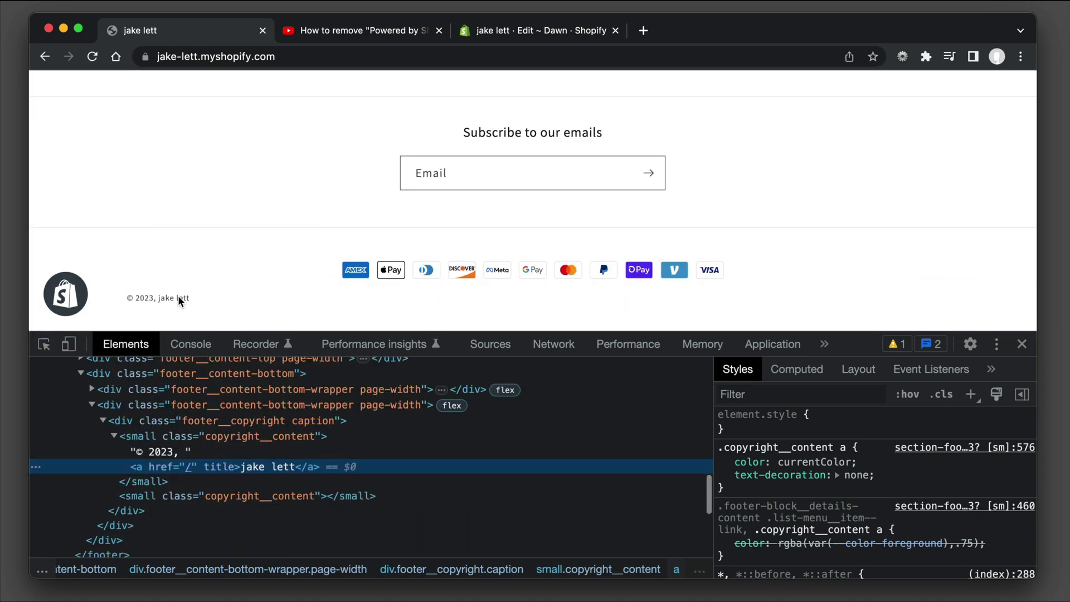
left_click(138, 498)
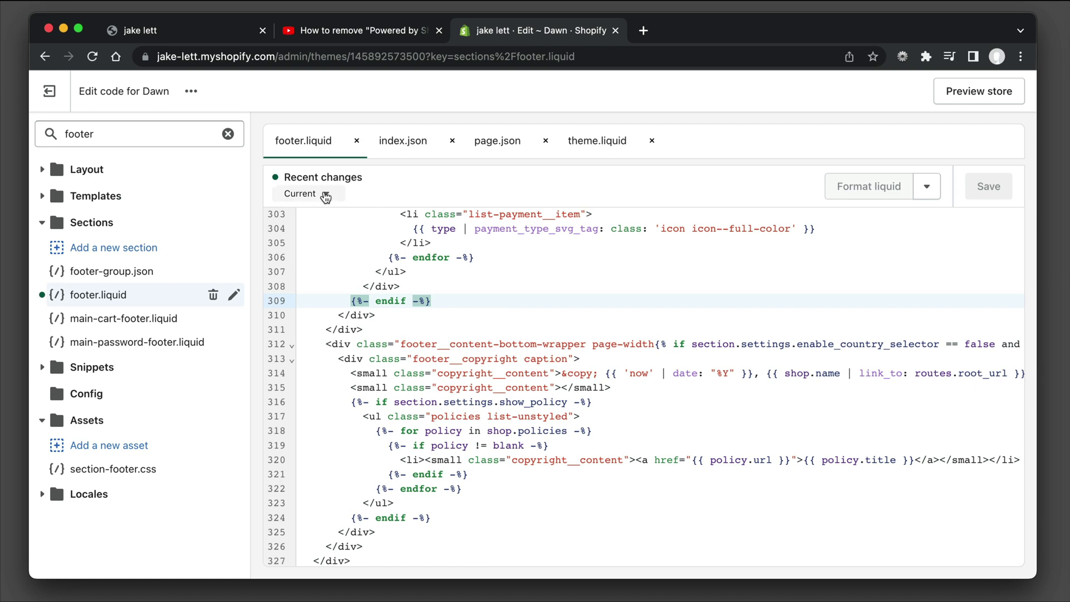
Restore the footer.liquid version from 3-6 minutes ago in Recent changes and save it.
left_click(329, 197)
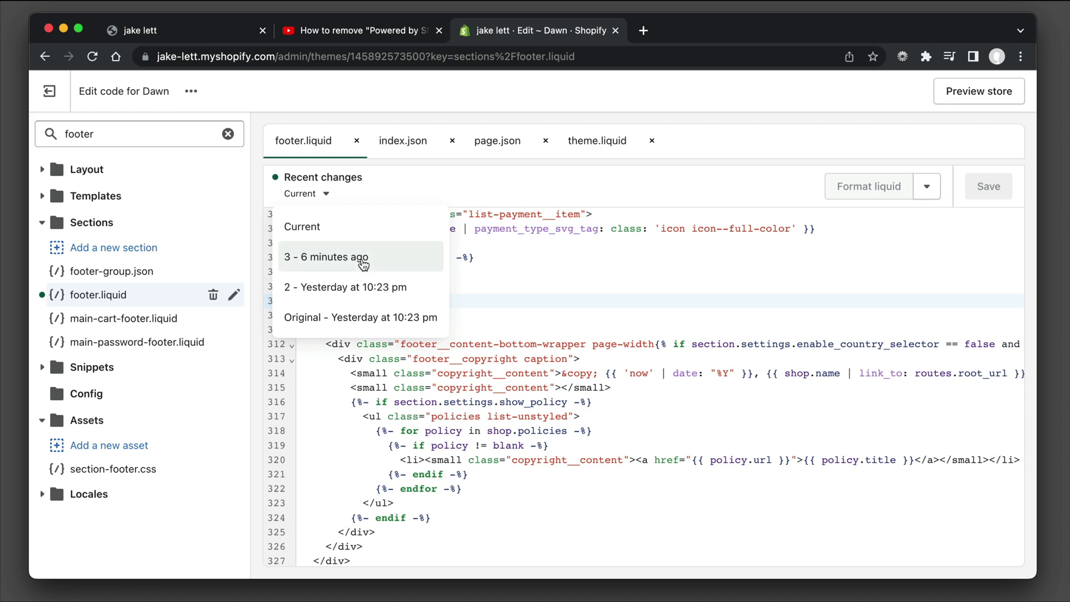
left_click(326, 256)
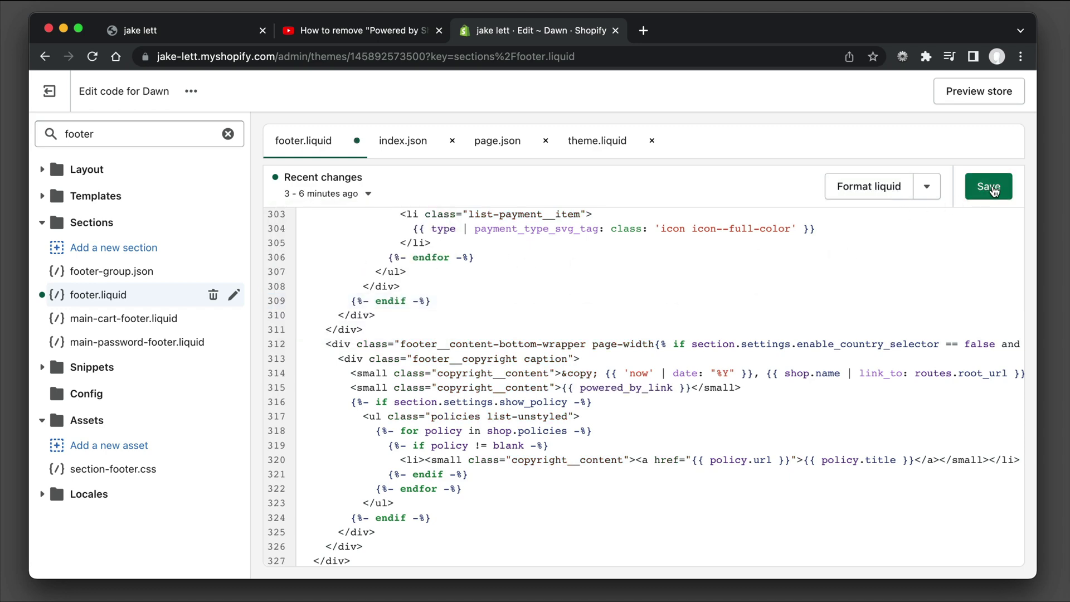
left_click(988, 186)
Reload the storefront, inspect the empty-text Shopify footer link, then return to the themes list.
key("ctrl+1")
scroll(263, 343, "down", 5)
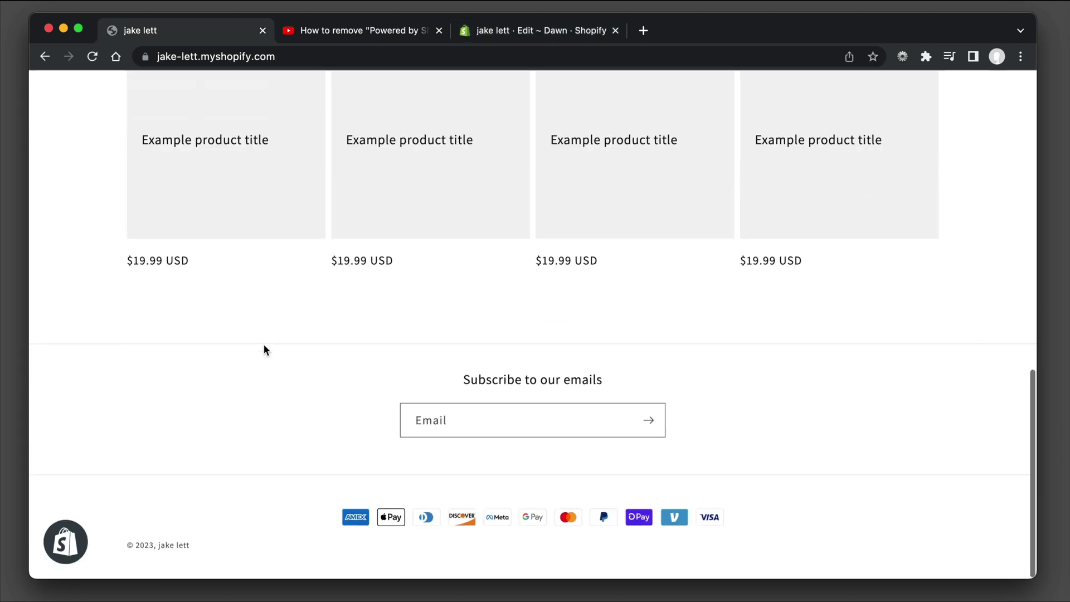
right_click(252, 357)
left_click(279, 580)
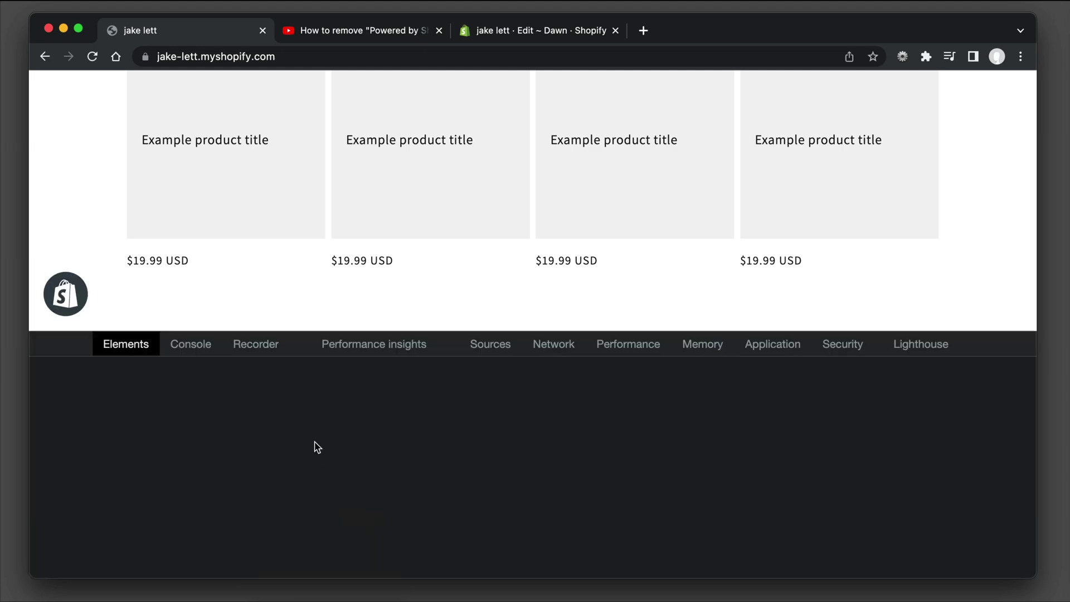
scroll(240, 248, "down", 5)
left_click(43, 344)
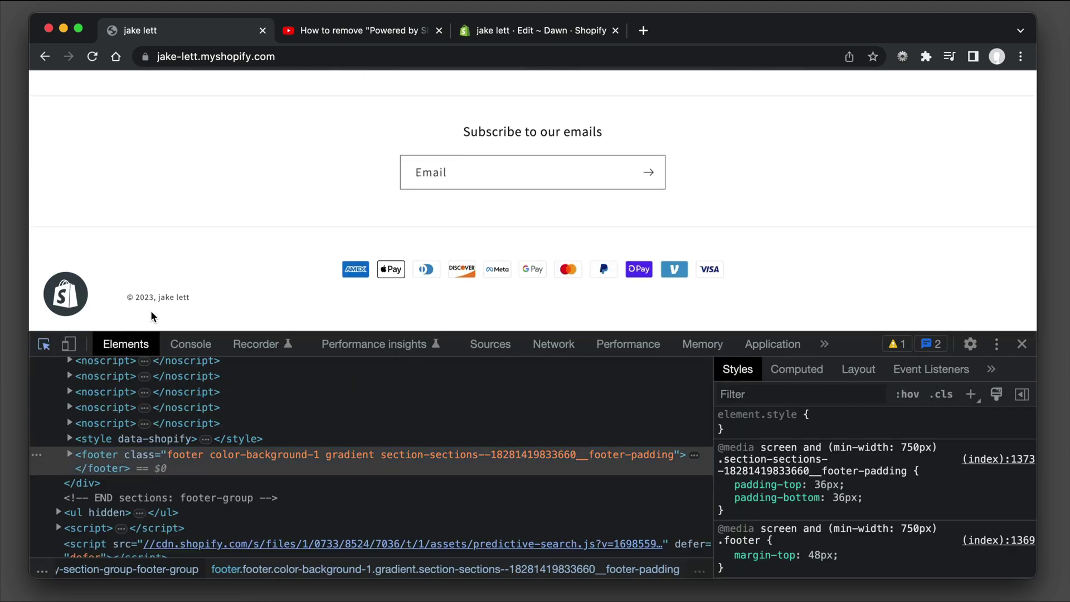
left_click(173, 297)
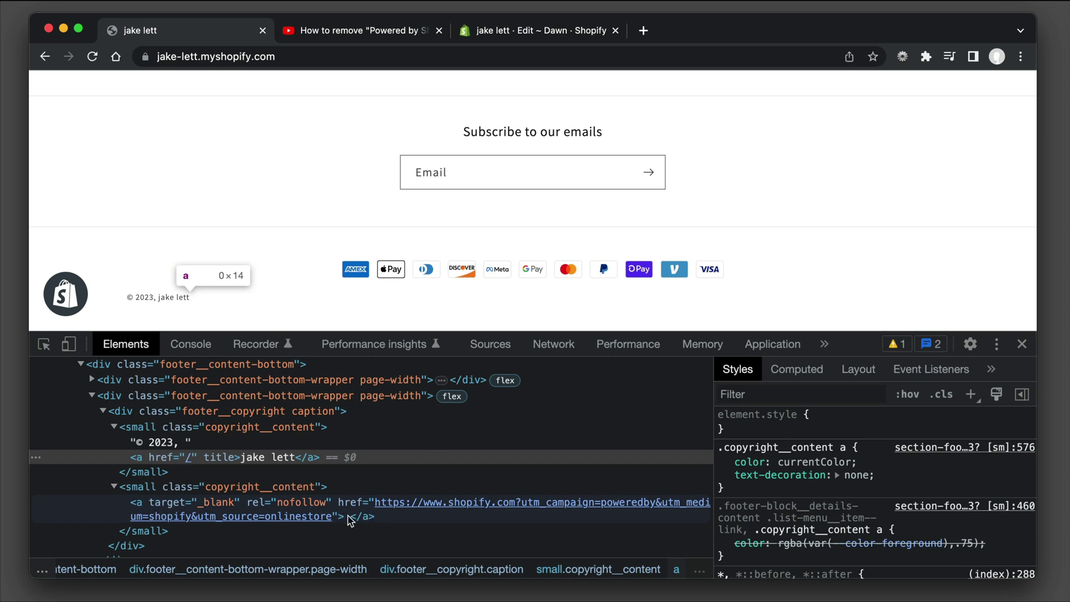
left_click(562, 30)
left_click(57, 99)
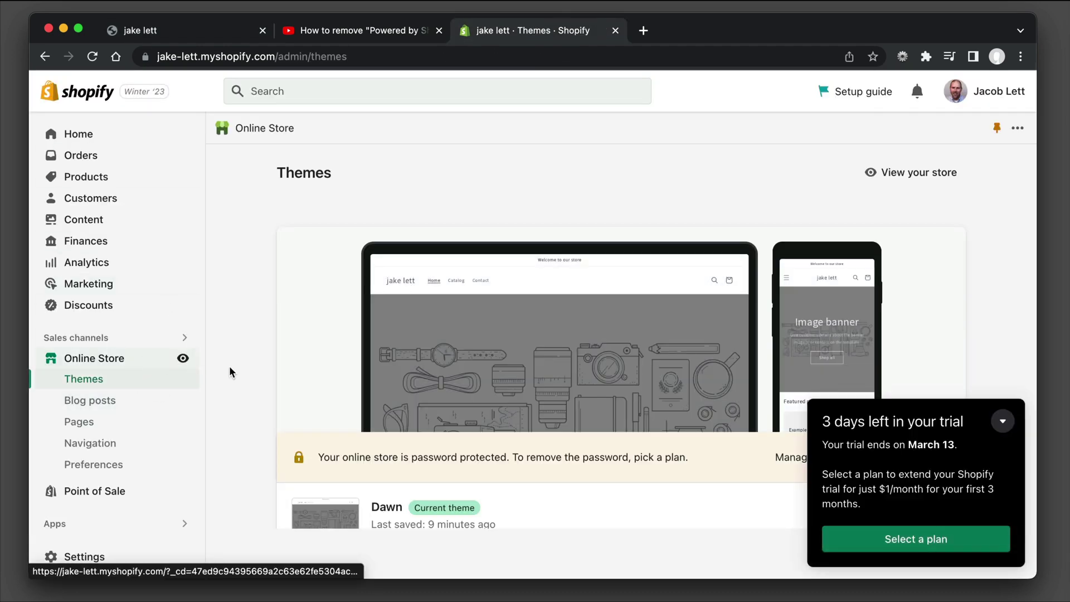
Clear the 'Powered by shopify' field in the Dawn theme's default content and save.
left_click(1002, 421)
left_click(856, 524)
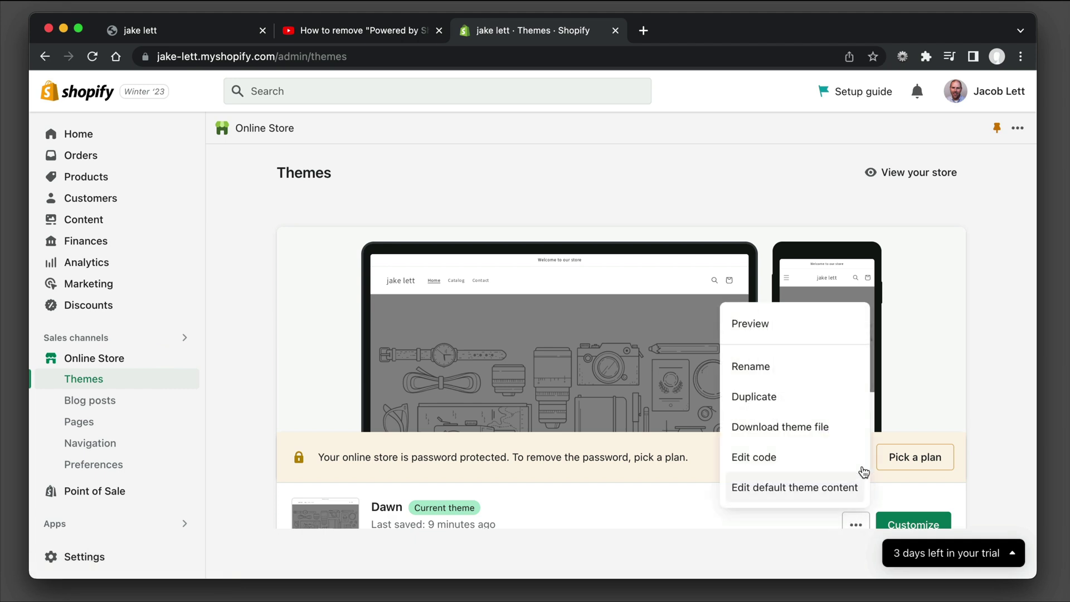
left_click(851, 490)
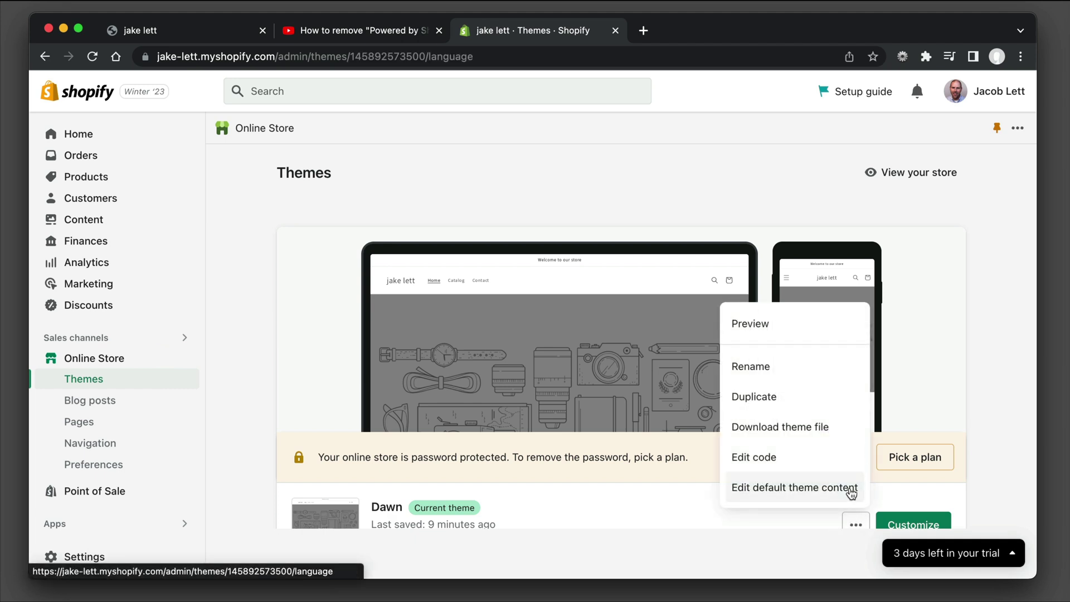
left_click(380, 229)
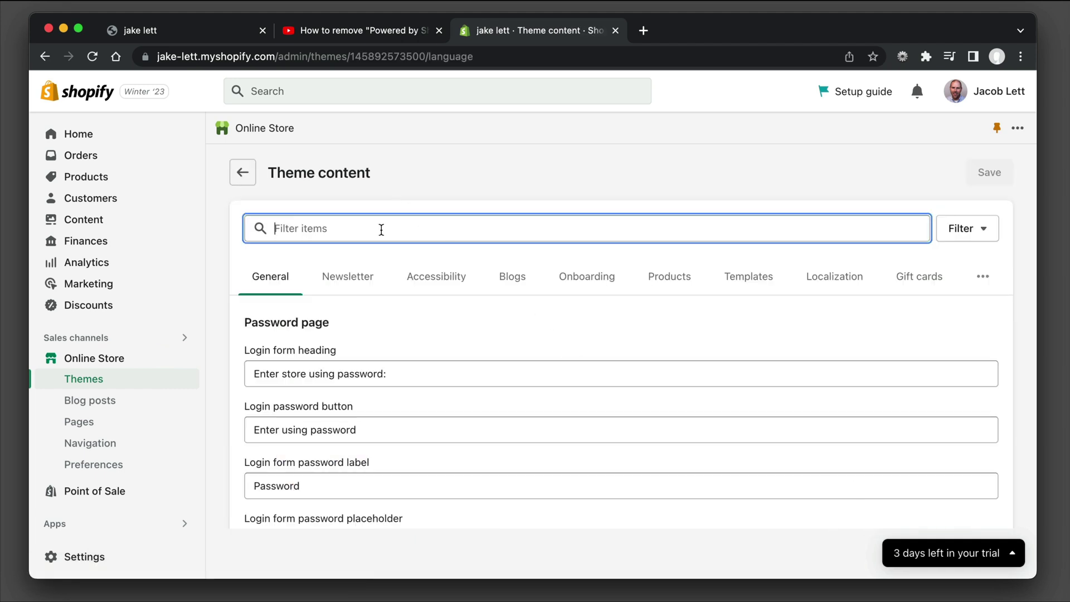
type("powered")
left_click(325, 378)
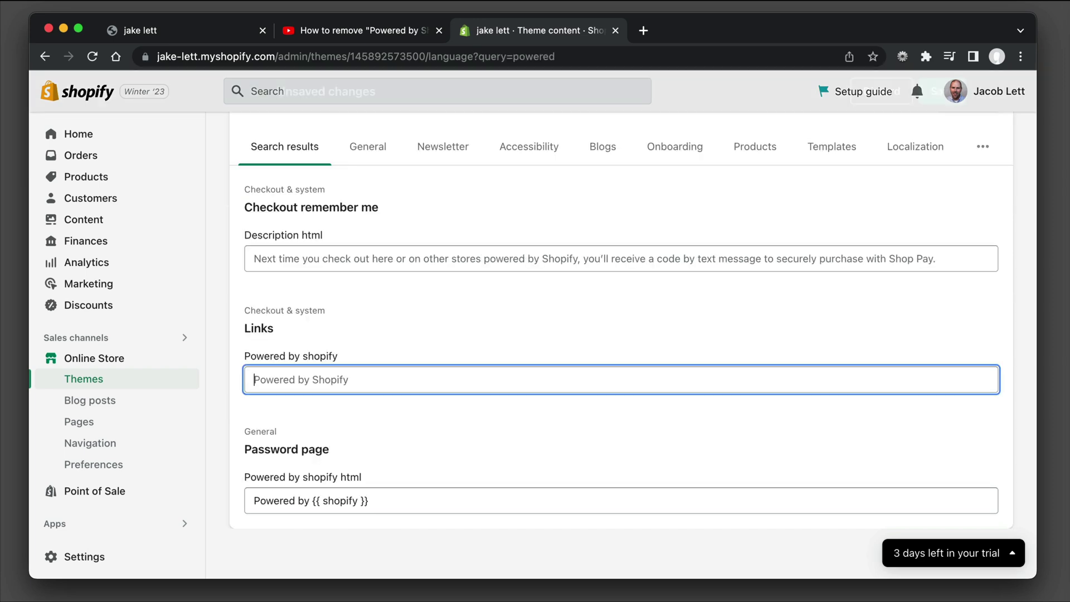
key("ctrl+a")
key("BackSpace")
left_click(942, 92)
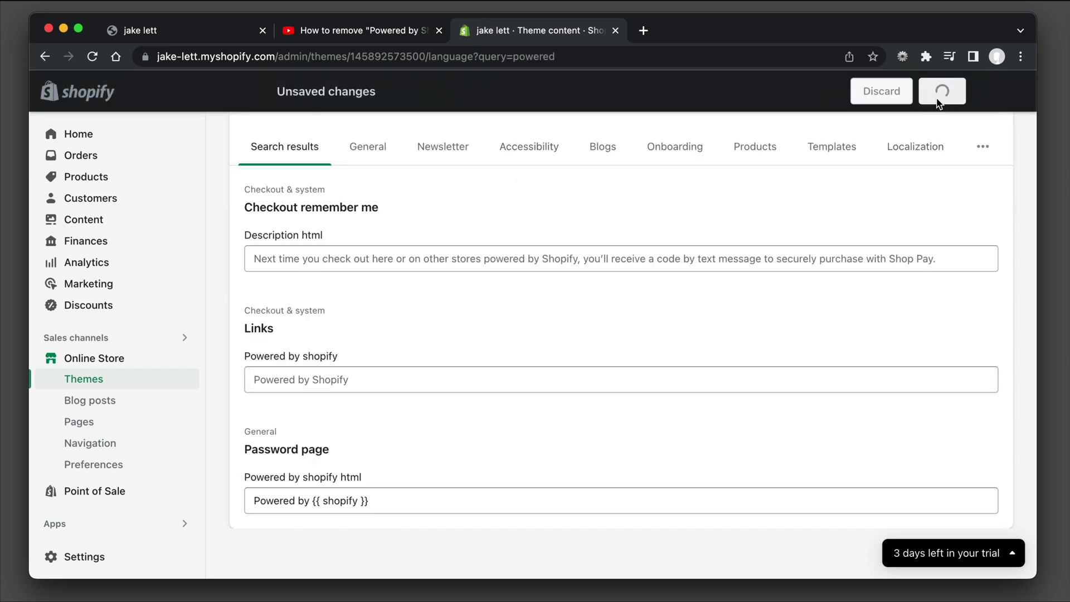
Reload the storefront and inspect the footer's Powered by Shopify link.
left_click(193, 31)
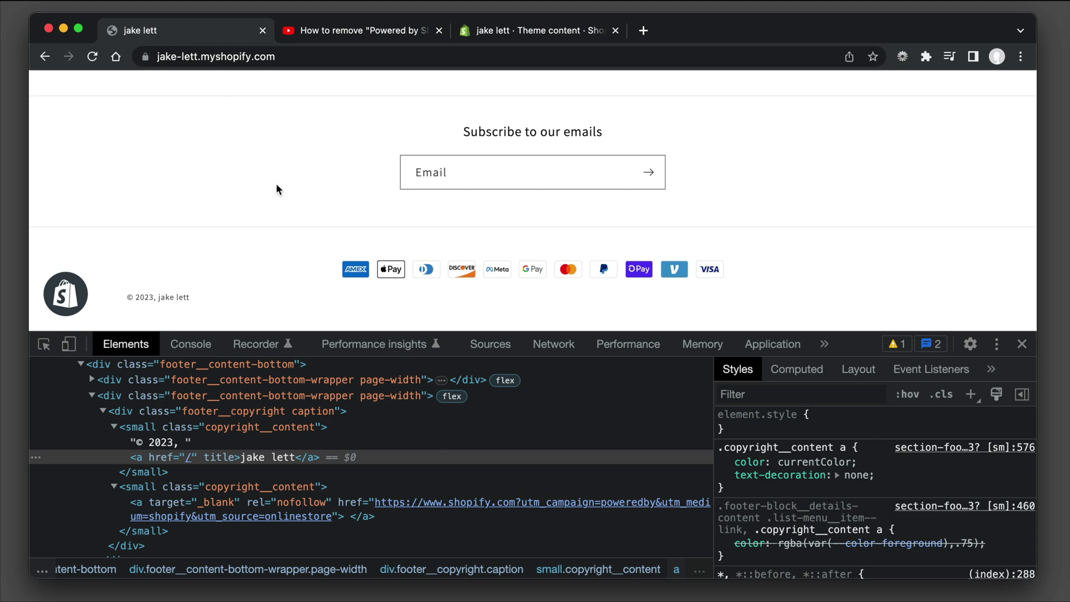
key("super+r")
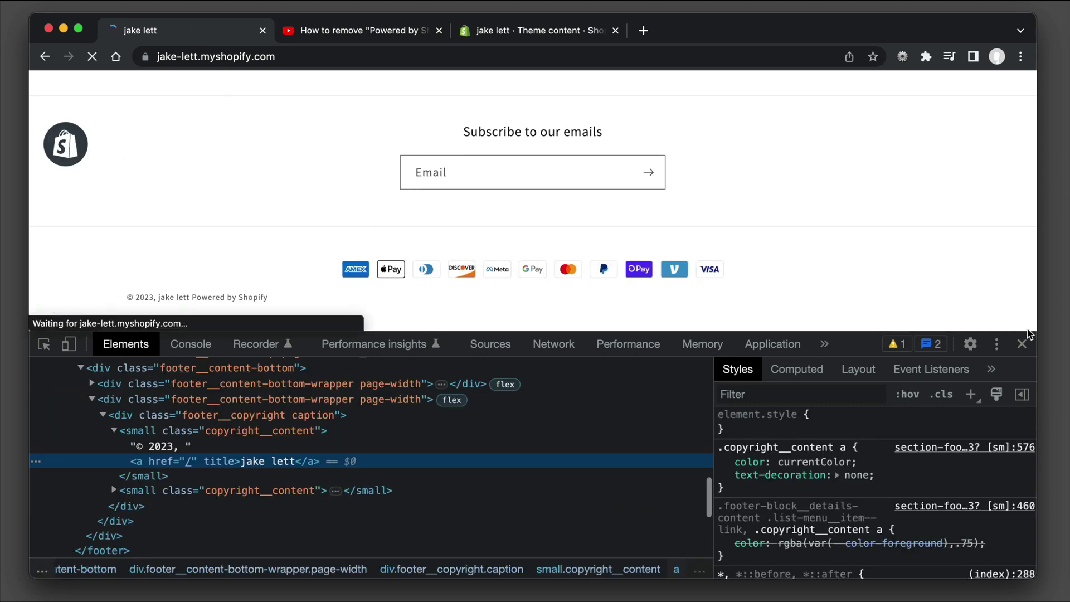
key("super+shift+c")
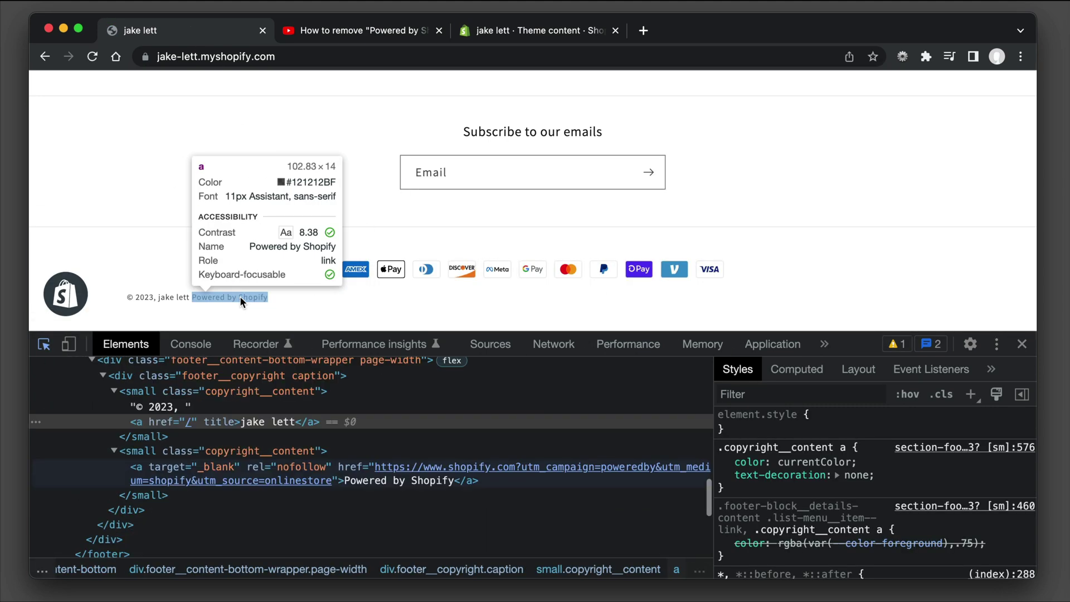
left_click(240, 296)
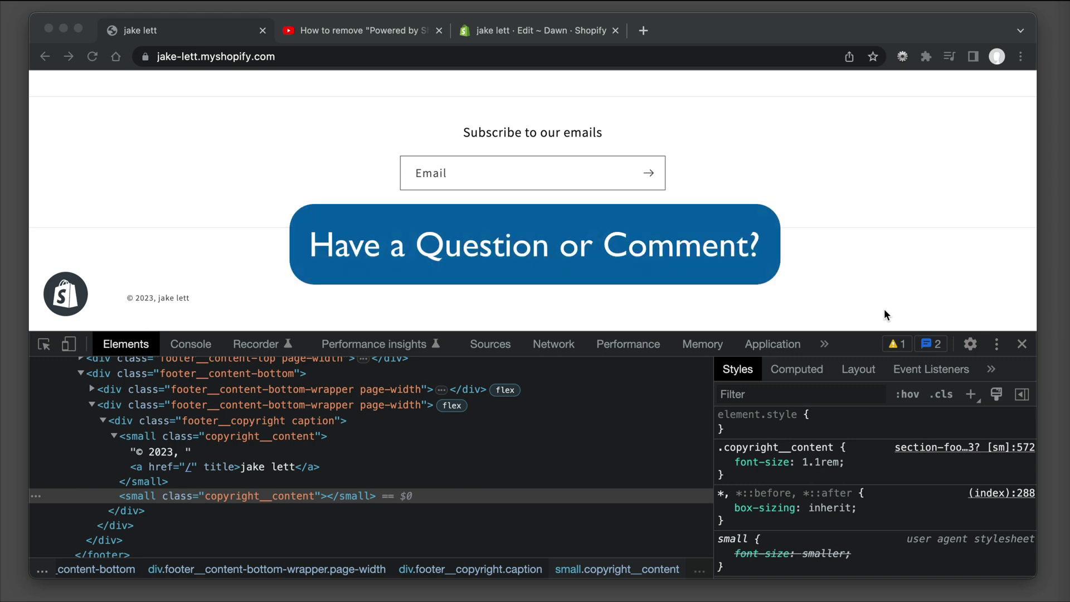